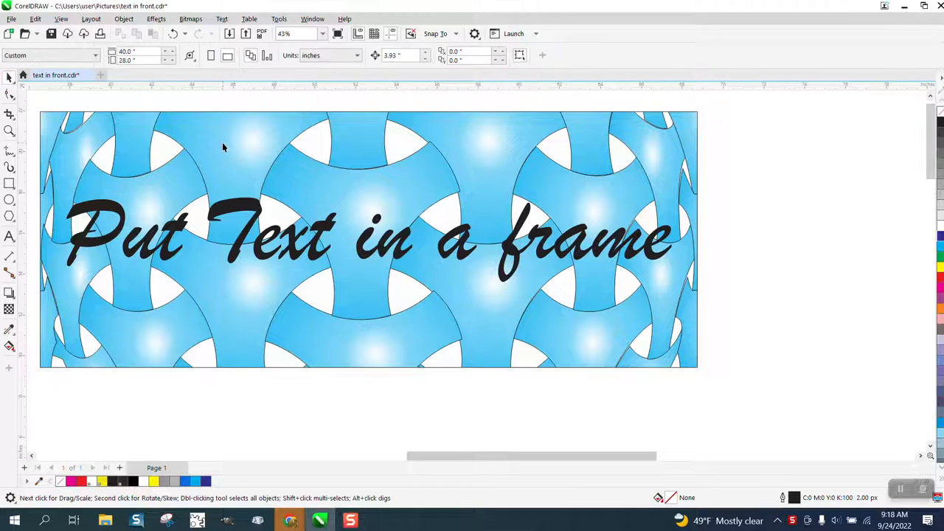
Step: Draw a circle about 3.95 inches in diameter in the empty area of the page
scroll(366, 174, down, 5)
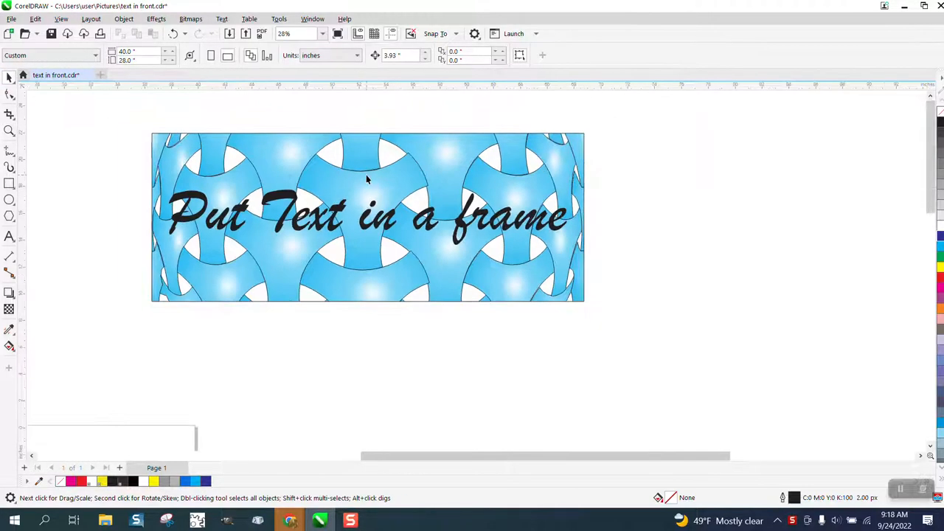
click(9, 131)
drag(53, 310, 294, 402)
click(9, 200)
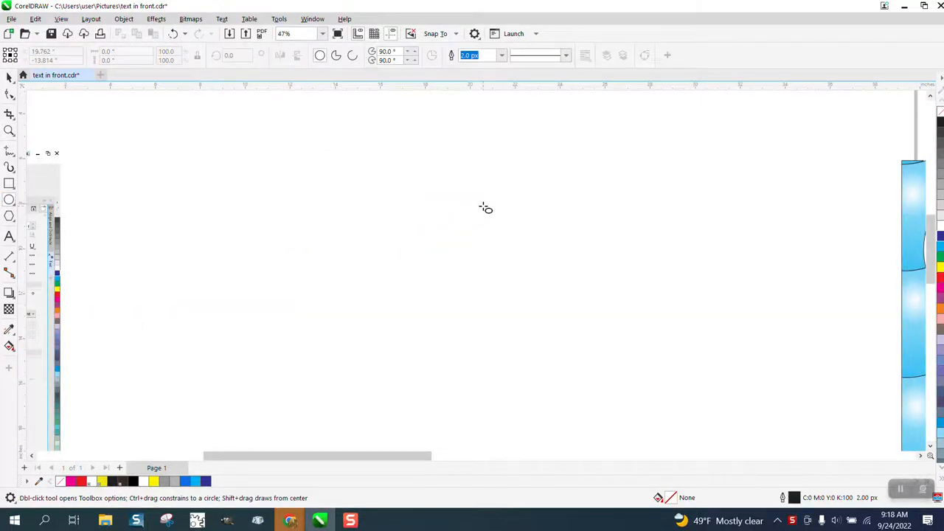
mouse_move(512, 209)
mouse_down()
mouse_move(436, 303)
mouse_move(416, 303)
mouse_up()
Step: Set the circle's diameter to 4 inches and centre it on the page
drag(143, 52, 102, 52)
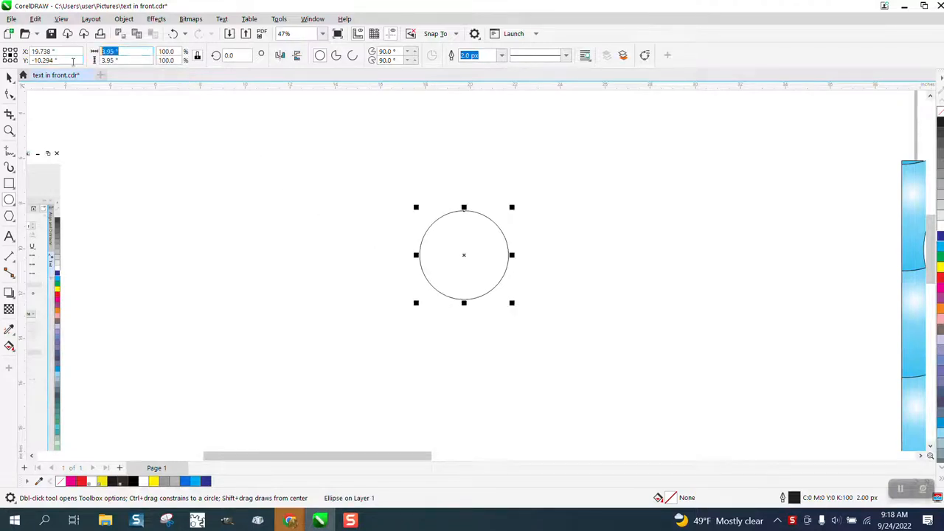
text(4)
key(Return)
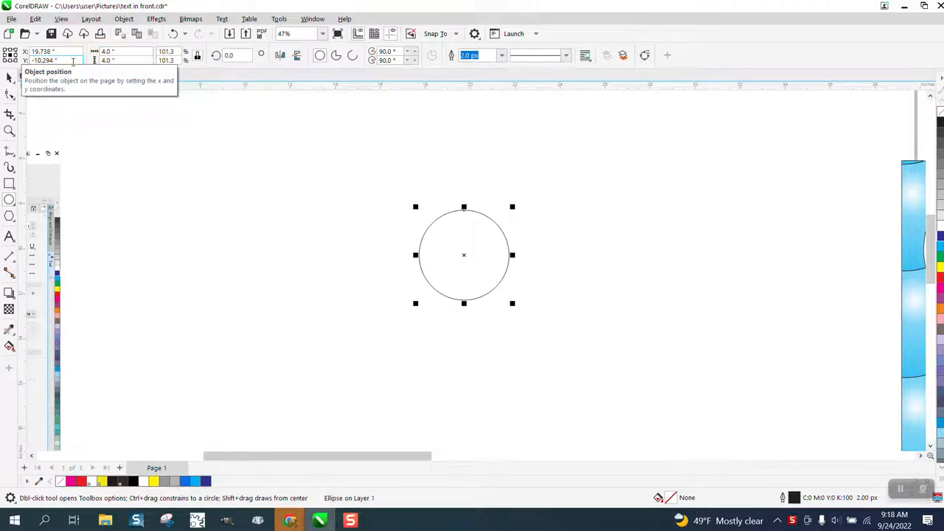
key(p)
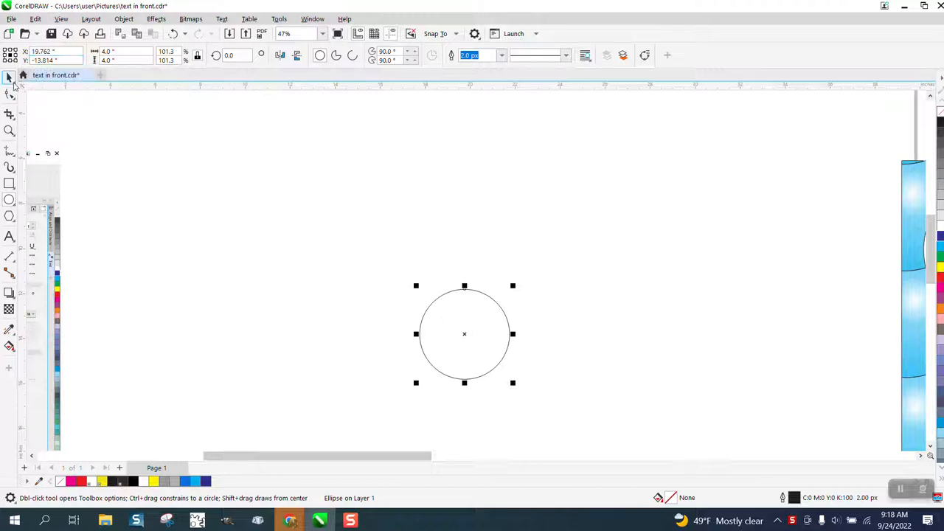
Step: Place a copy of the circle about 3 inches straight above the original so the two overlap
click(9, 76)
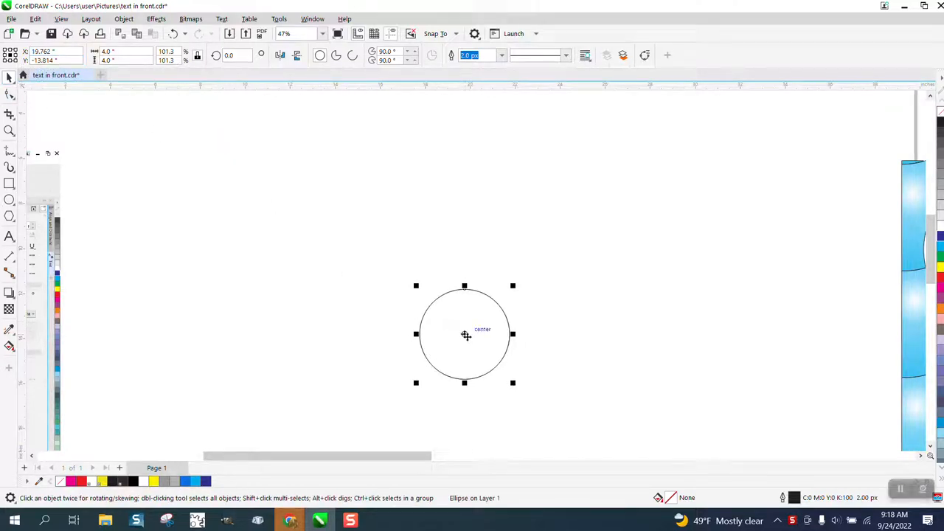
drag(465, 334, 466, 273)
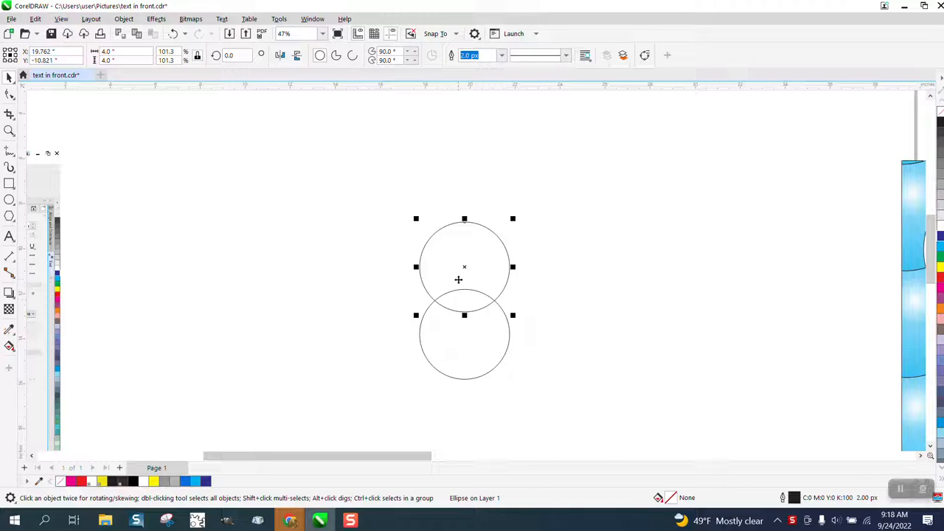
key(ctrl+r)
key(Delete)
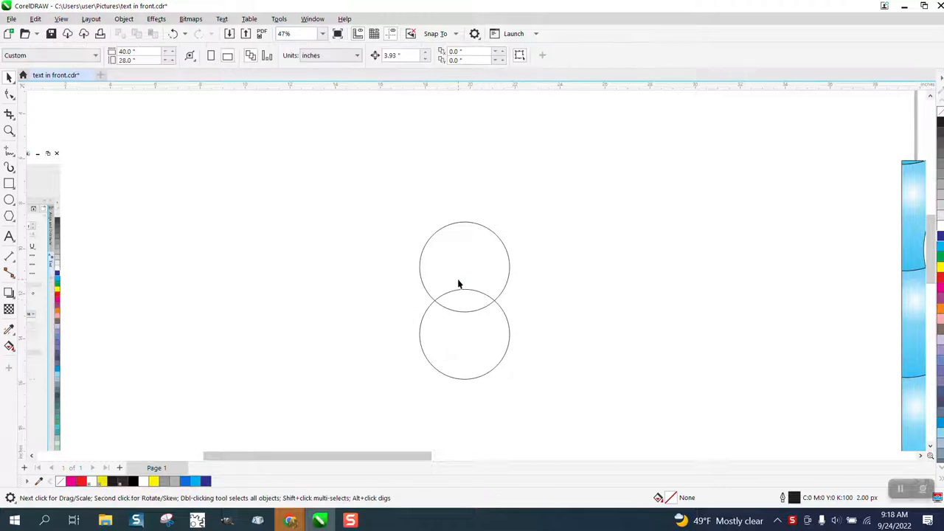
Step: Move the upper circle's centre of rotation to the centre of the lower circle
click(461, 283)
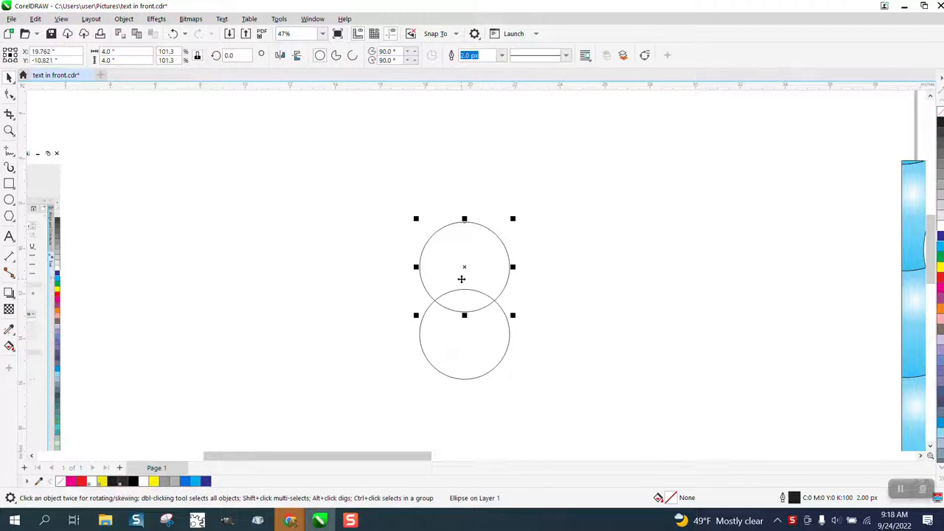
click(461, 271)
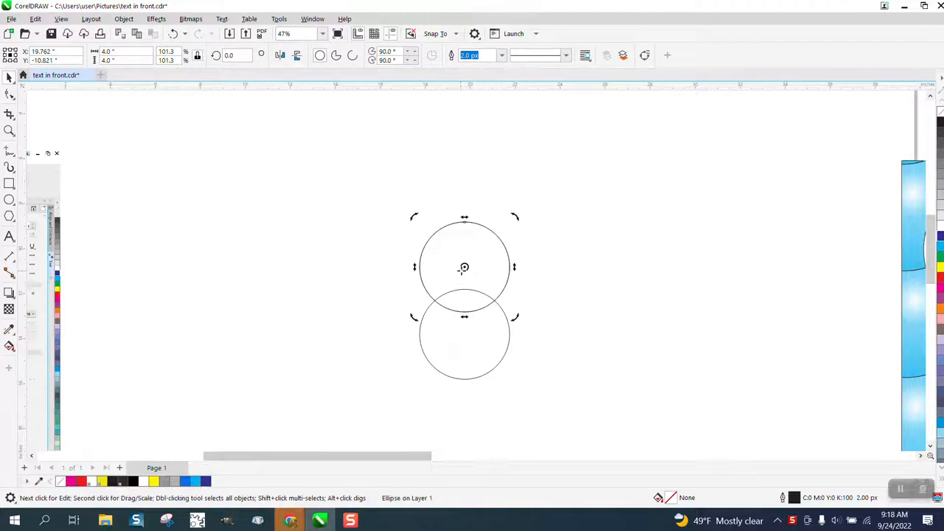
drag(464, 266, 464, 334)
click(465, 268)
click(465, 267)
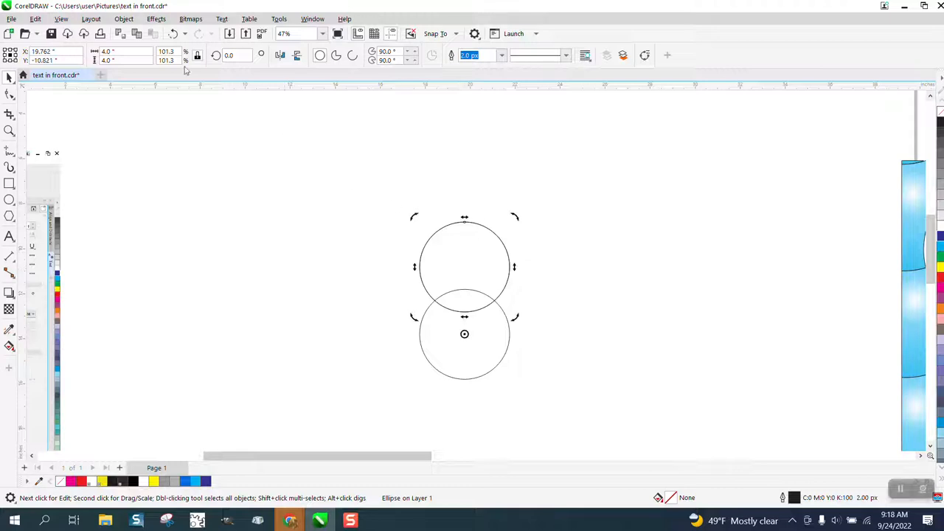
Step: Create two rotated copies of the upper circle around the central circle at 120-degree intervals
text(120)
key(Return)
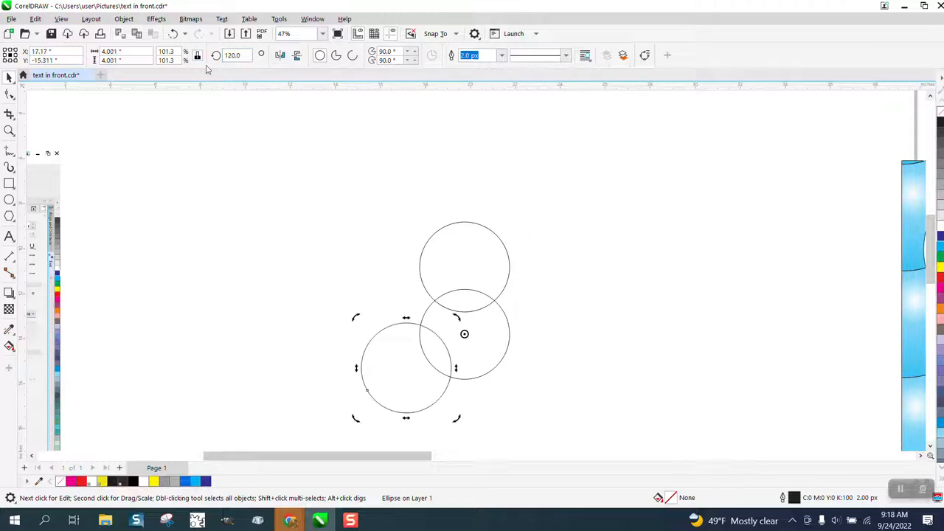
key(ctrl+r)
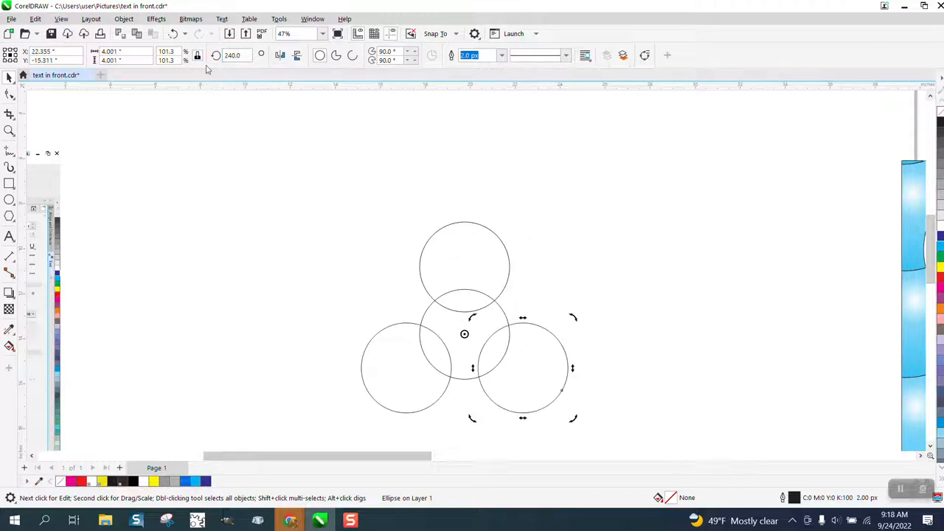
Step: Smart Fill the three-armed area inside the central circle with black and move the resulting shape clear of the circles
click(9, 346)
click(87, 361)
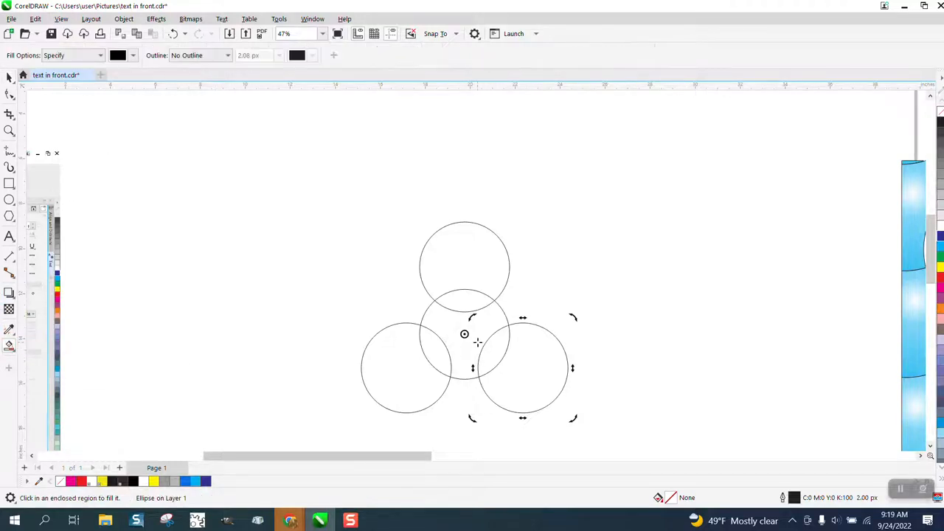
click(477, 341)
click(9, 78)
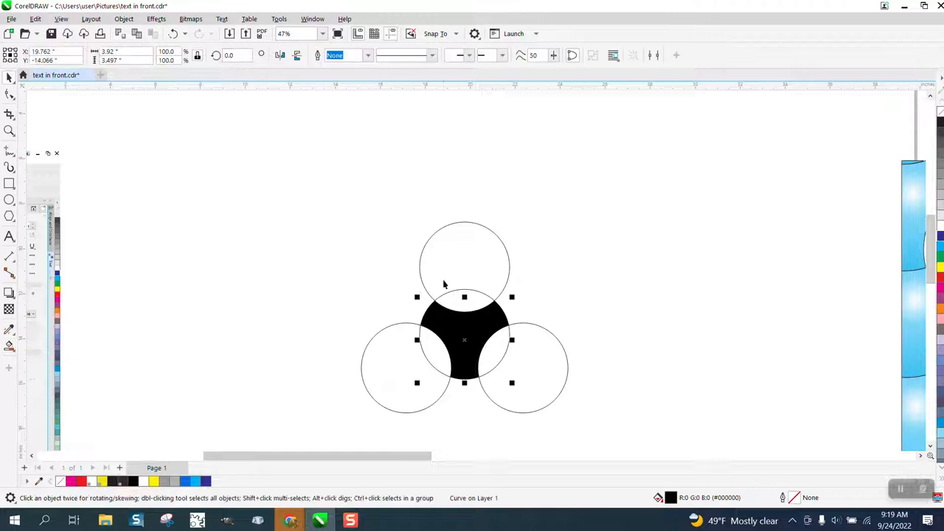
drag(461, 322, 333, 200)
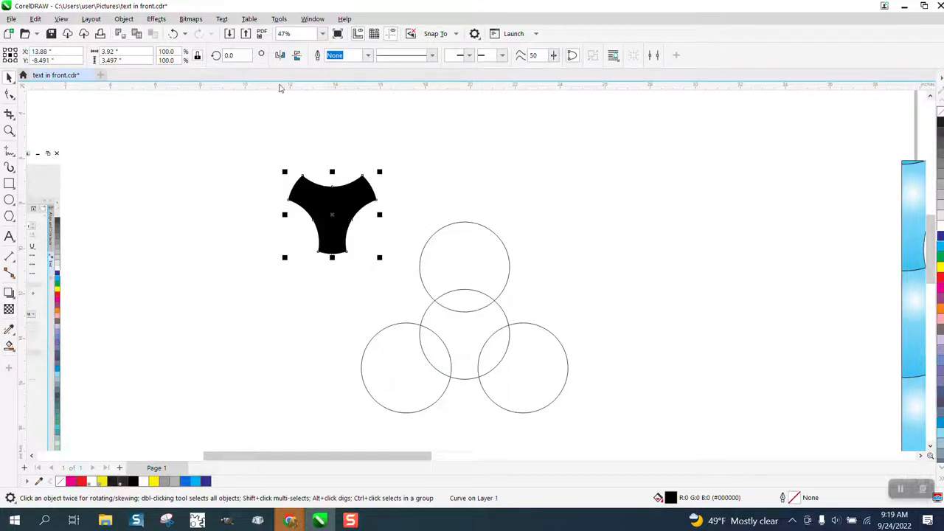
Step: Rotate the black three-armed shape by 30 degrees and delete the four construction circles
click(237, 55)
text(30)
key(Return)
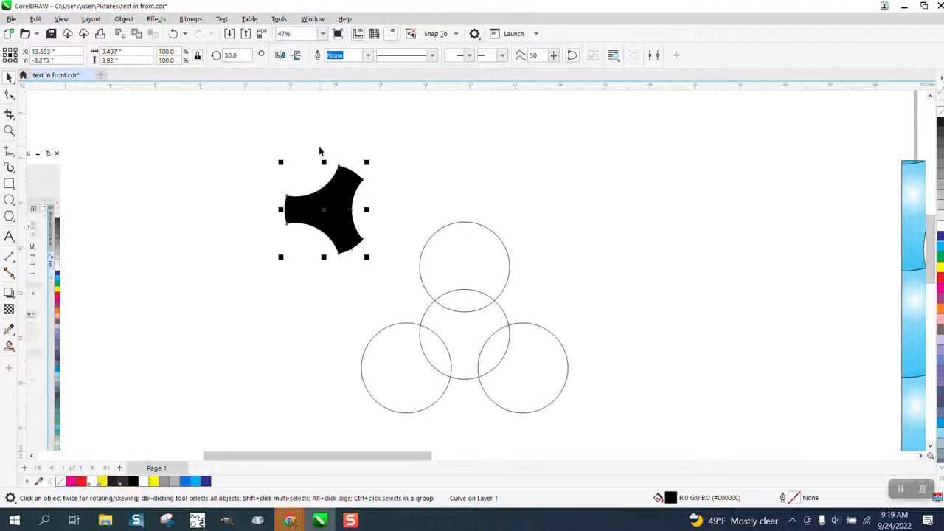
drag(312, 152, 641, 449)
key(Delete)
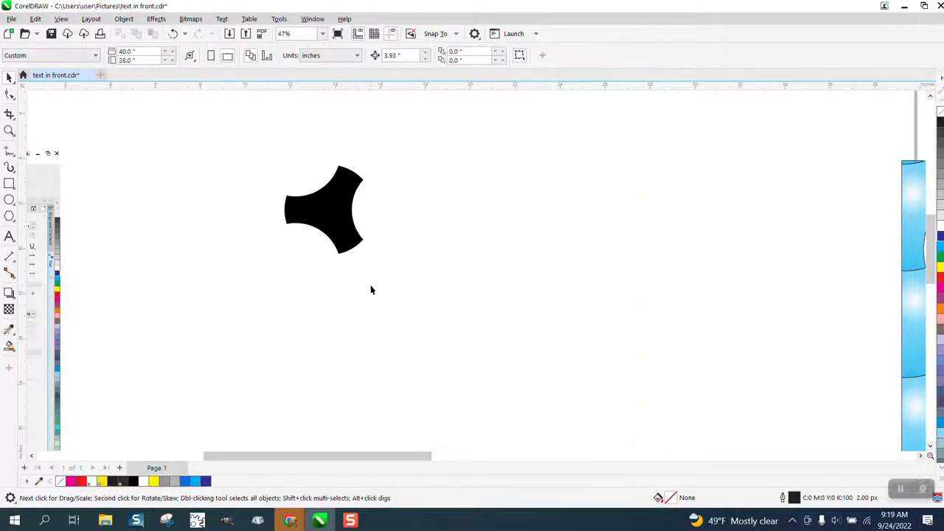
Step: Remove the three-armed shape's fill and give it a black outline
click(355, 245)
click(941, 113)
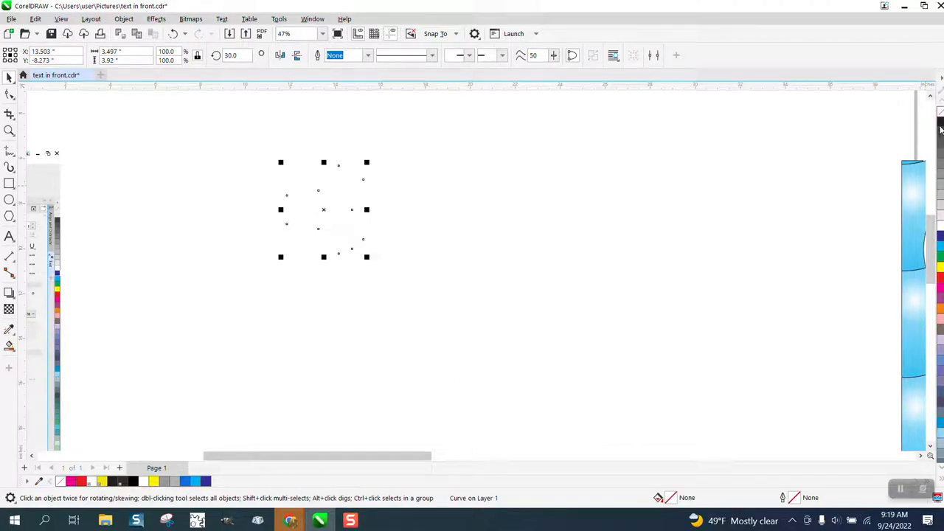
right_click(941, 127)
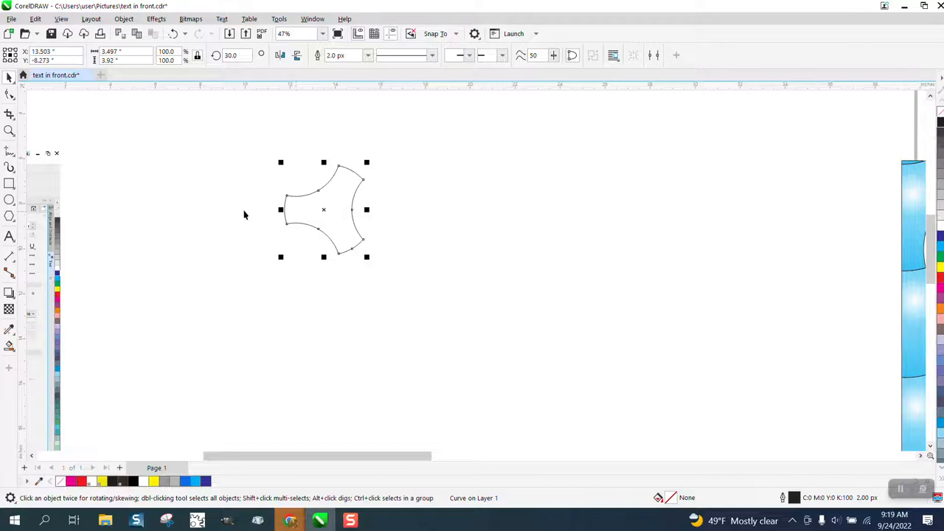
Step: Copy the shape to the right with its left arm snapped to the notch's midpoint, and repeat to form a row of six
click(10, 130)
drag(243, 152, 593, 325)
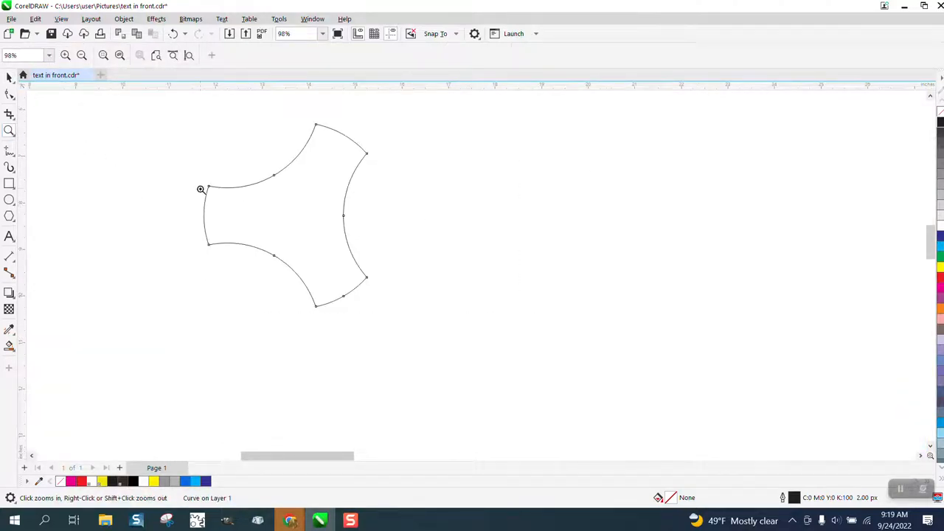
key(space)
click(236, 184)
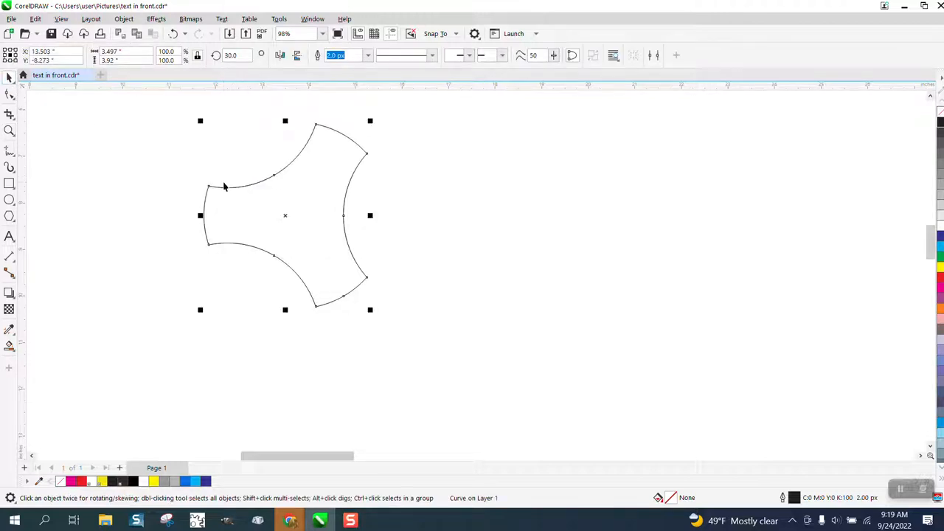
drag(202, 216, 343, 217)
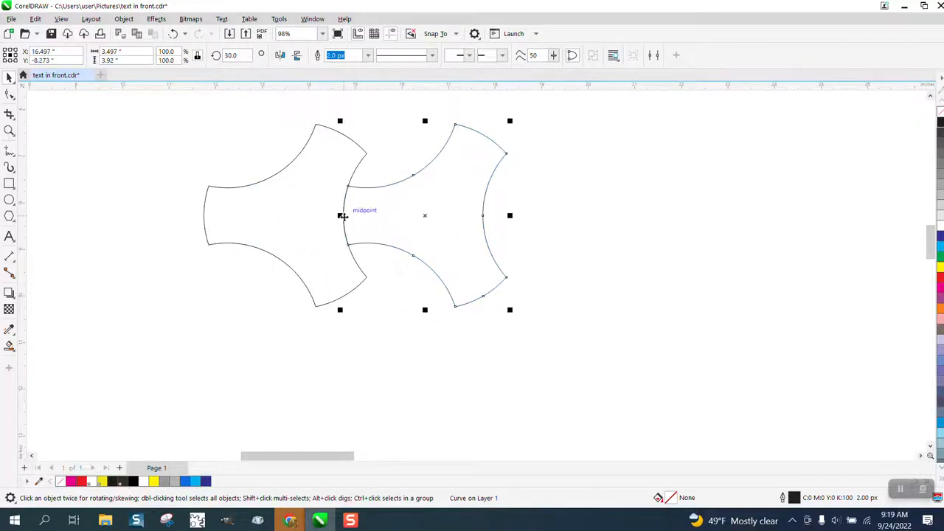
key(ctrl+r)
key(ctrl+r)
key(ctrl+r)
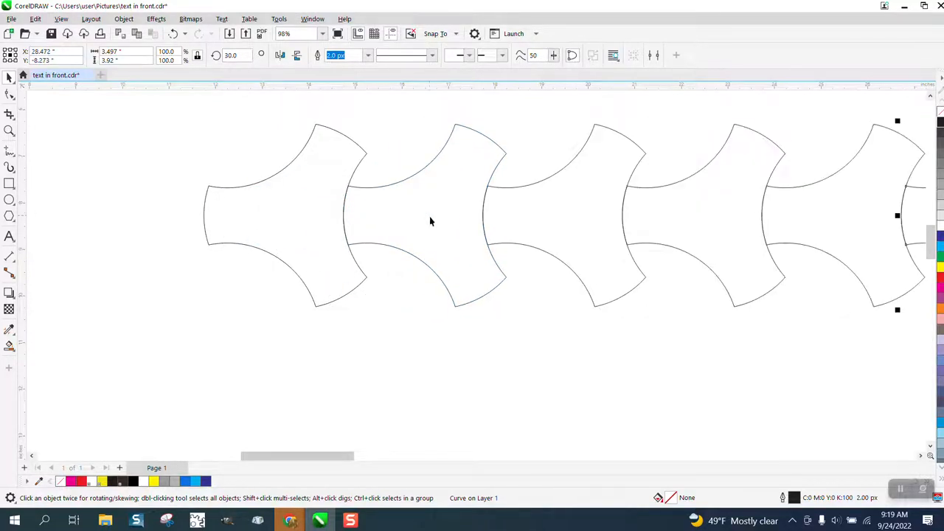
Step: Copy the whole row diagonally down to the left so it nests below, and repeat the copy to make four rows
scroll(304, 226, down, 4)
drag(225, 162, 703, 323)
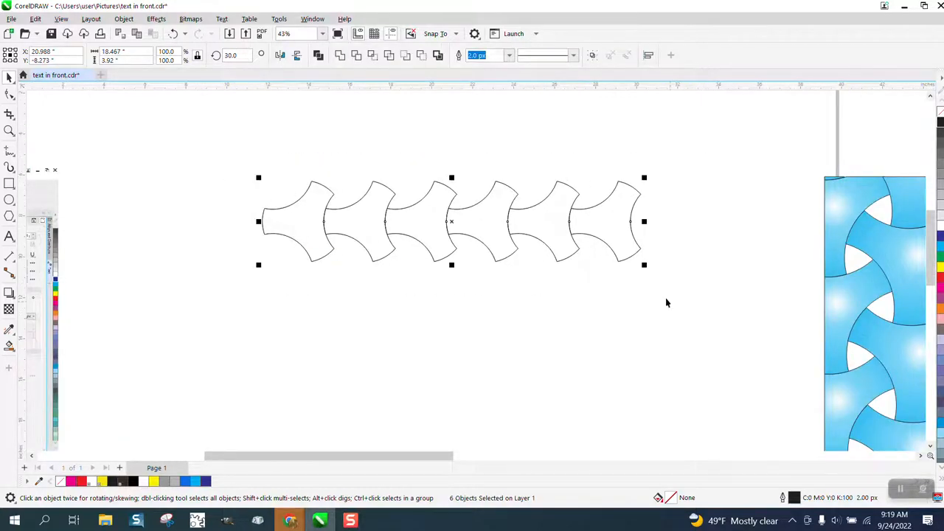
drag(448, 186, 416, 242)
key(ctrl+r)
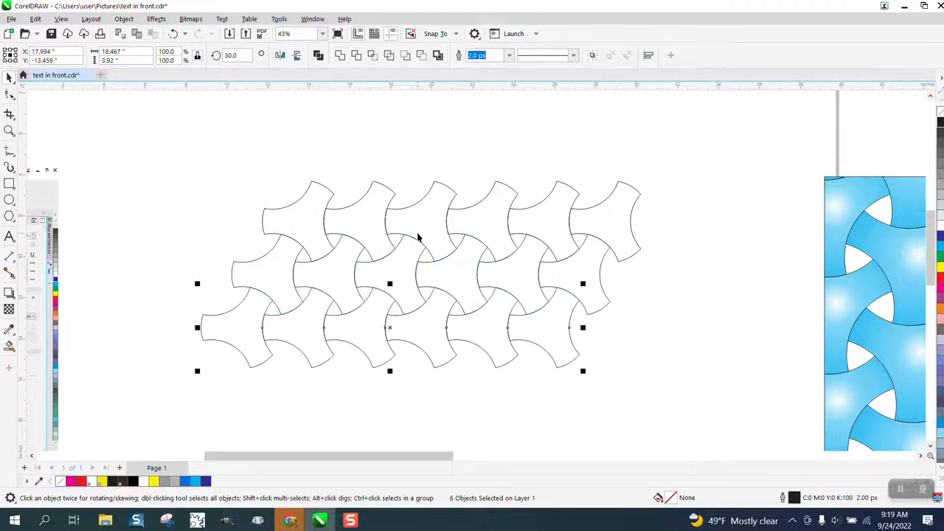
key(ctrl+r)
Step: Smart Fill the first shape of the top row with blue and no outline
scroll(347, 247, down, 1)
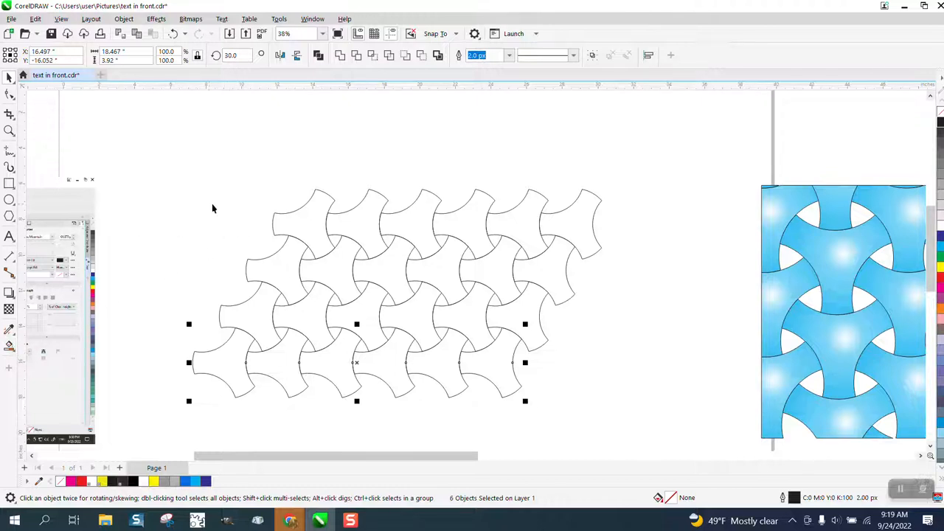
click(294, 220)
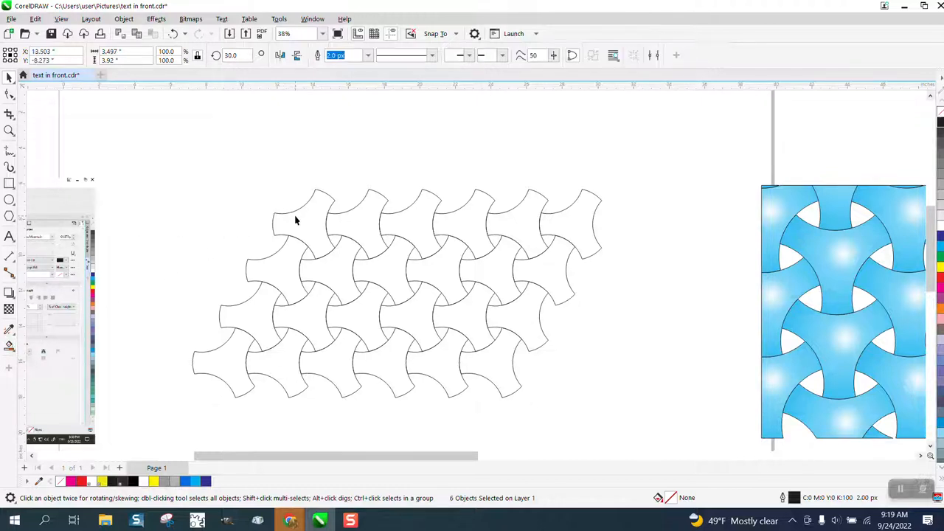
click(13, 352)
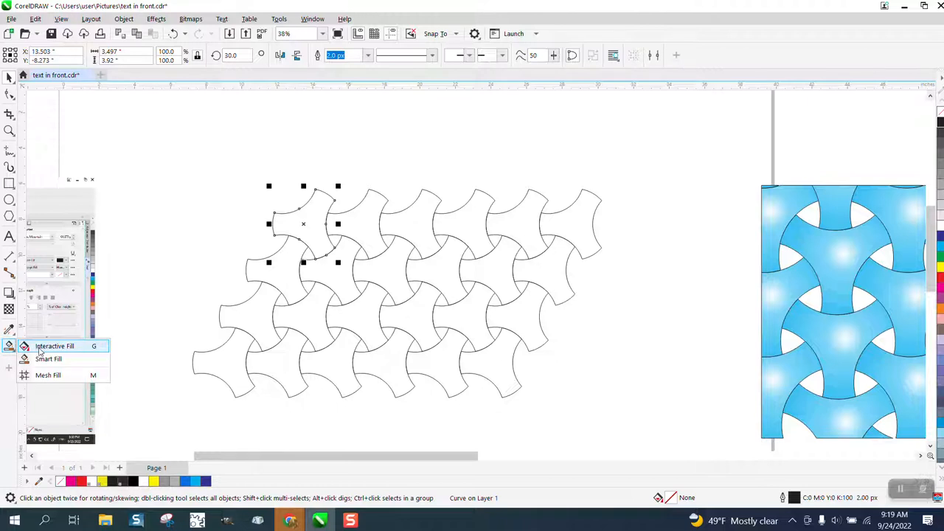
click(46, 358)
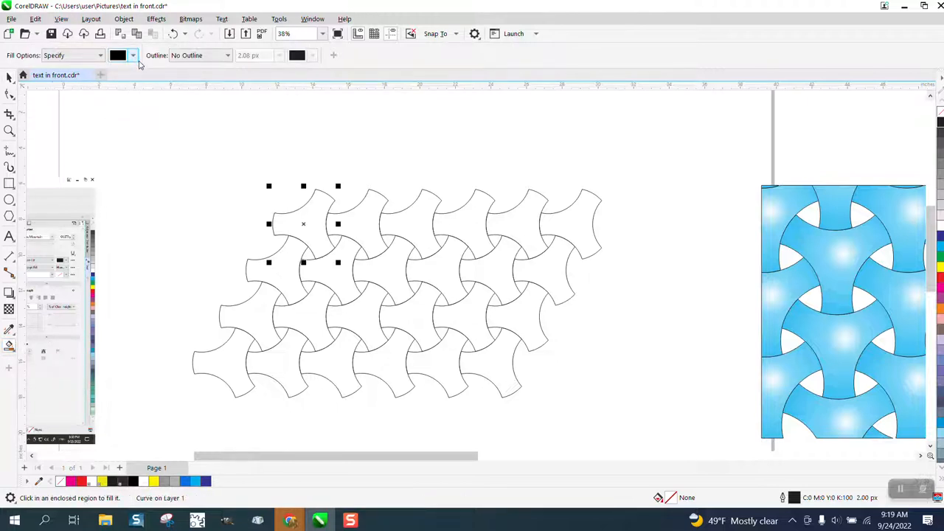
click(133, 56)
click(177, 133)
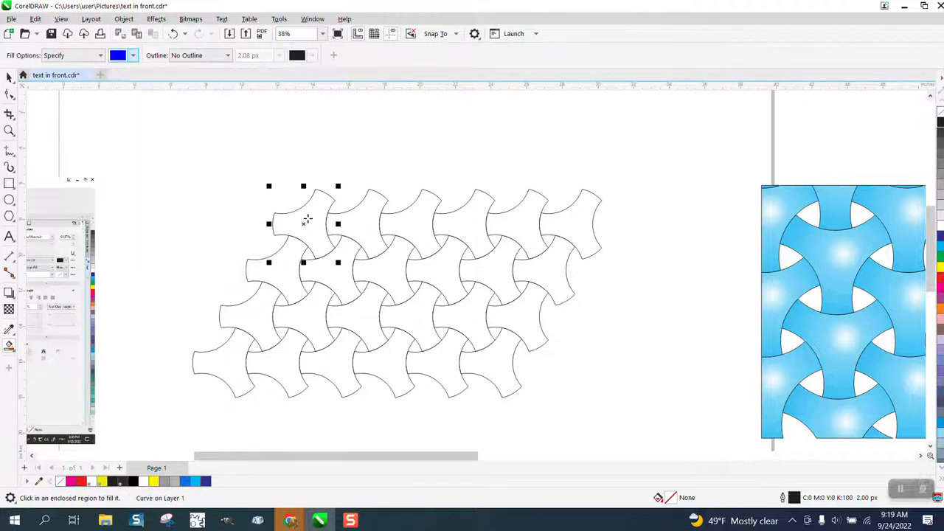
click(307, 220)
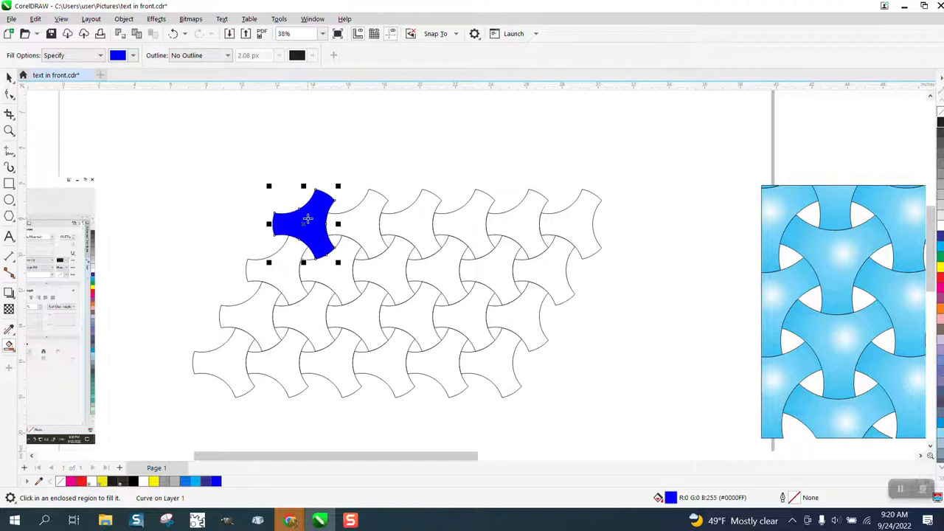
Step: Apply an Interactive Fill from the blue shape's centre toward its upper right and make the fountain fill elliptical
click(12, 351)
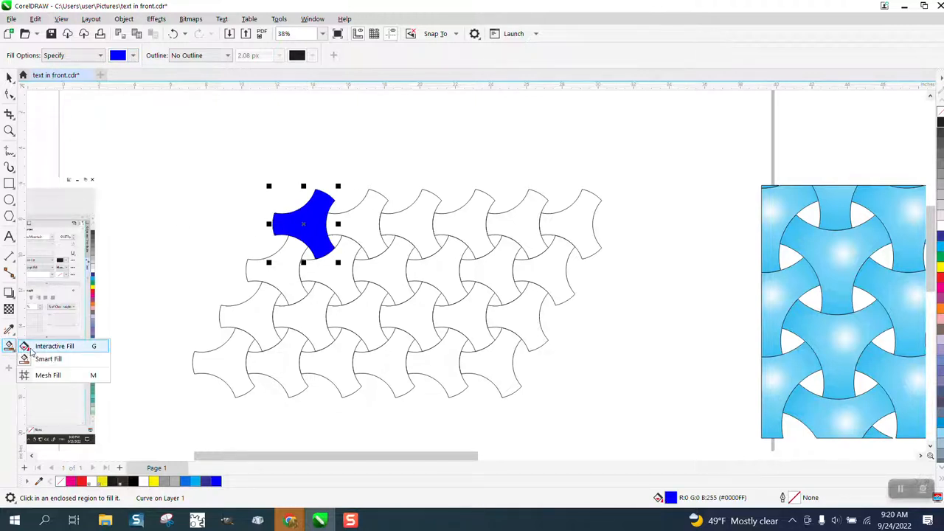
click(31, 350)
drag(307, 220, 361, 177)
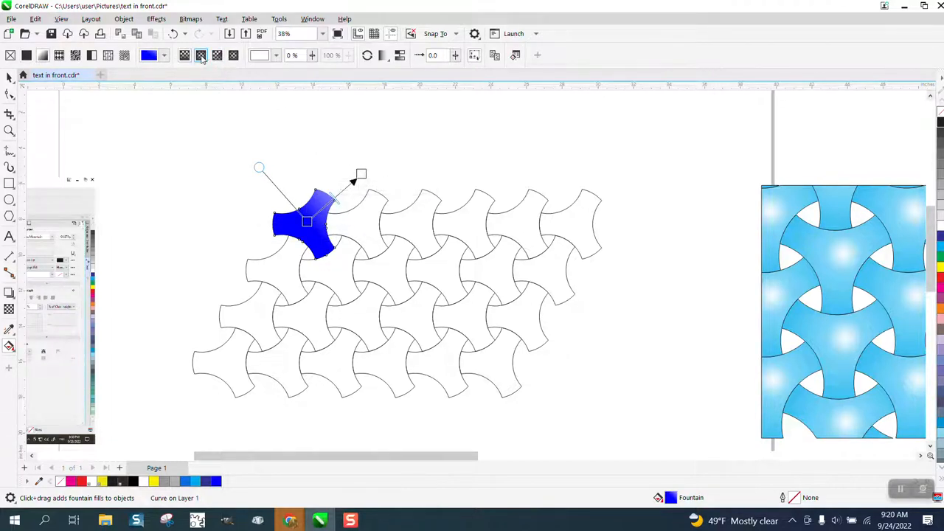
click(201, 58)
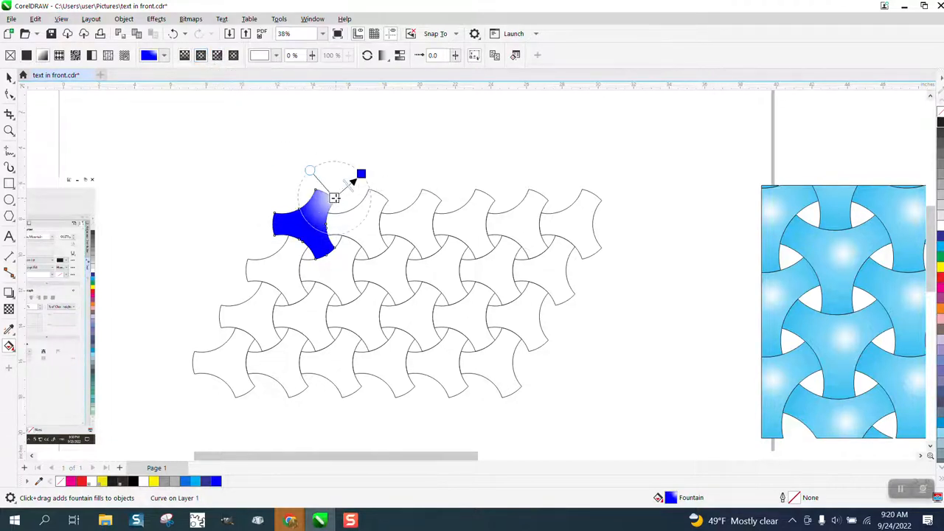
Step: Move the elliptical fill's light centre to the middle of the first shape and shift the gradient midpoint closer to it
drag(334, 198, 310, 221)
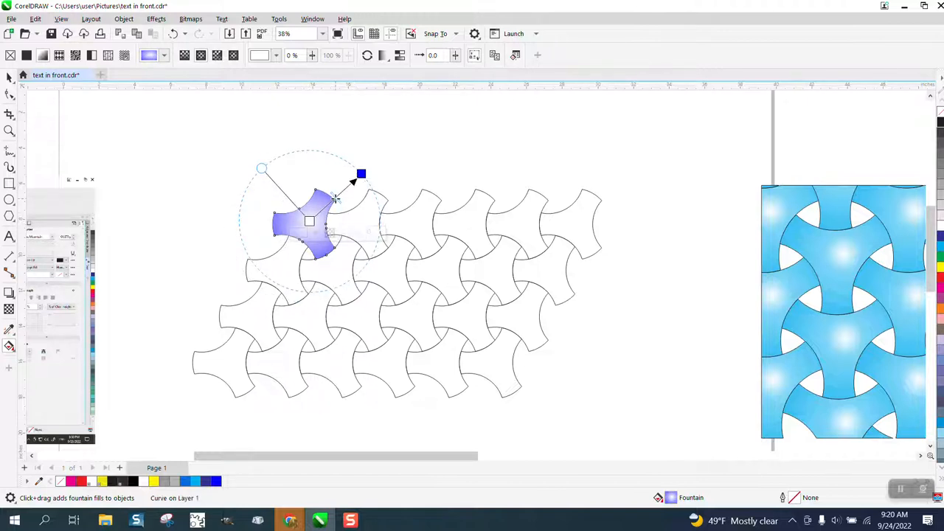
drag(335, 198, 322, 207)
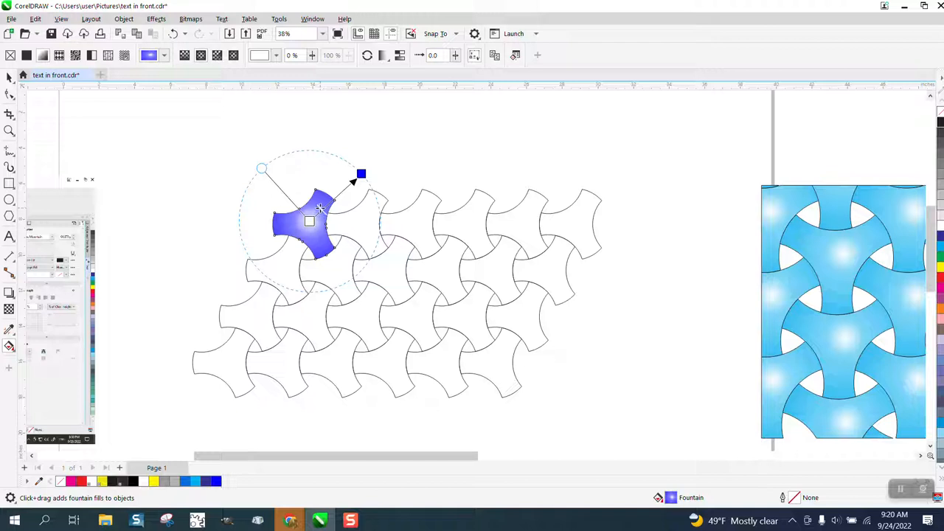
click(10, 77)
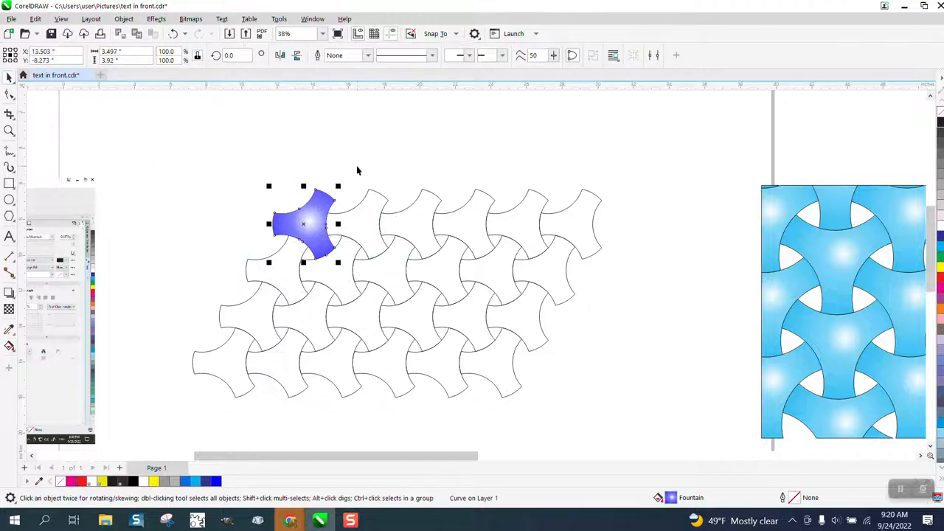
Step: Sample the gradient shape with the Attributes Eyedropper and apply its fill to the other five shapes of the top row
click(10, 331)
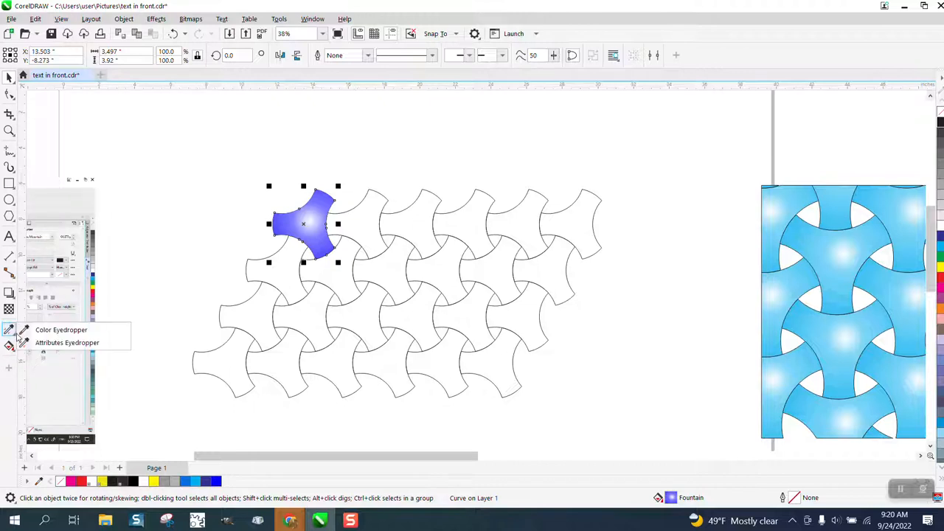
click(59, 342)
click(296, 227)
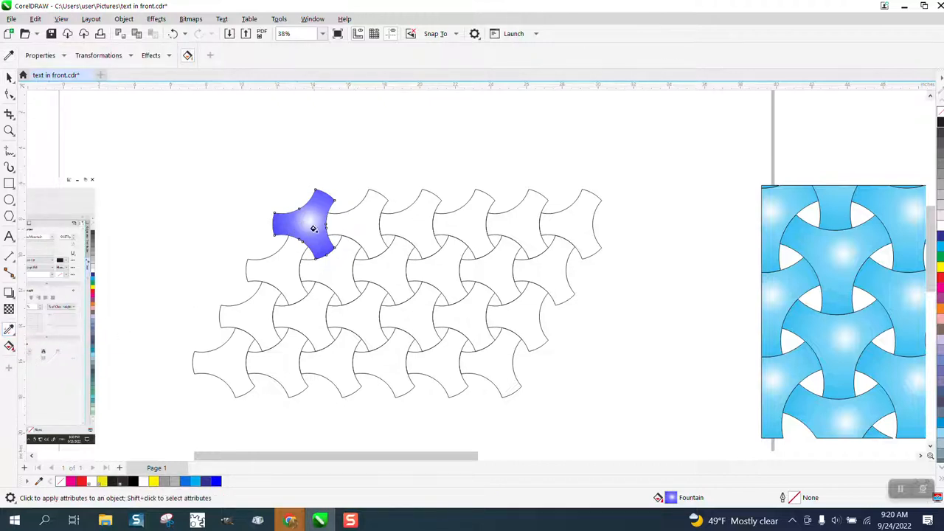
click(363, 226)
click(408, 224)
click(458, 223)
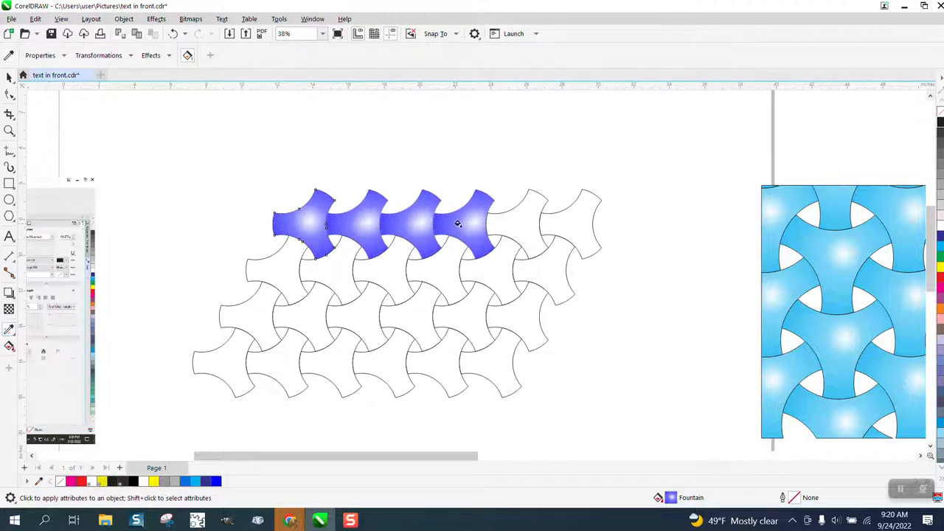
click(499, 224)
click(570, 223)
Step: Apply the sampled gradient fill to all six shapes of the second row
click(542, 273)
click(469, 274)
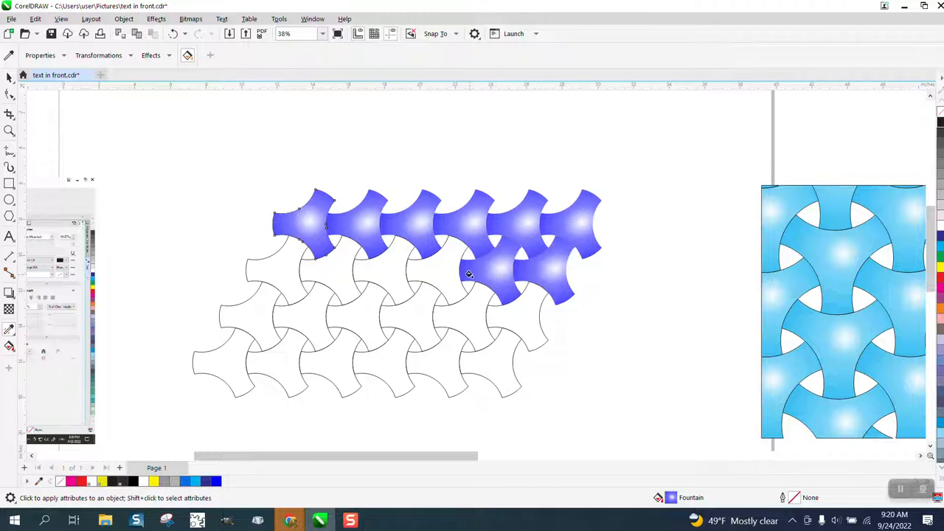
click(440, 273)
click(388, 274)
click(341, 272)
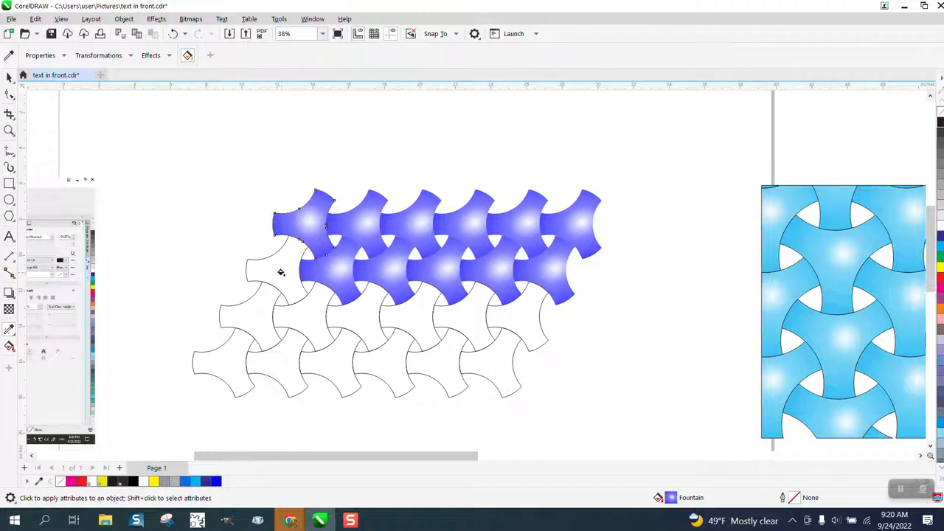
click(282, 272)
Step: Apply the sampled gradient fill to every shape in the third and fourth rows
click(262, 300)
click(299, 312)
click(328, 360)
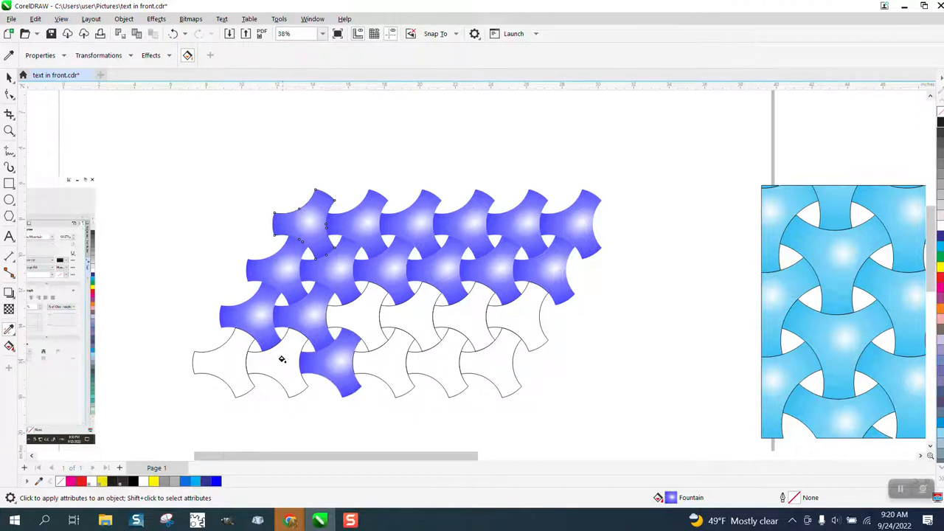
click(280, 360)
click(240, 360)
click(370, 319)
click(391, 360)
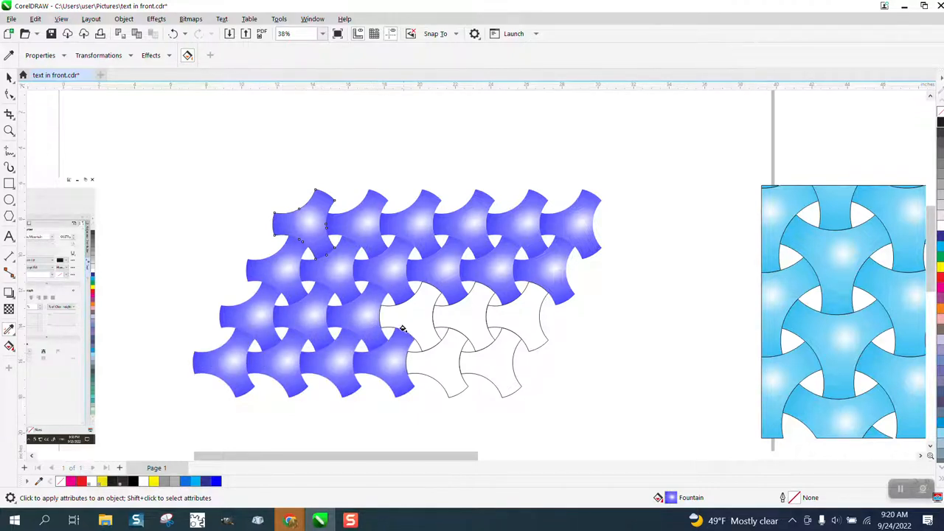
click(409, 315)
click(430, 352)
click(456, 317)
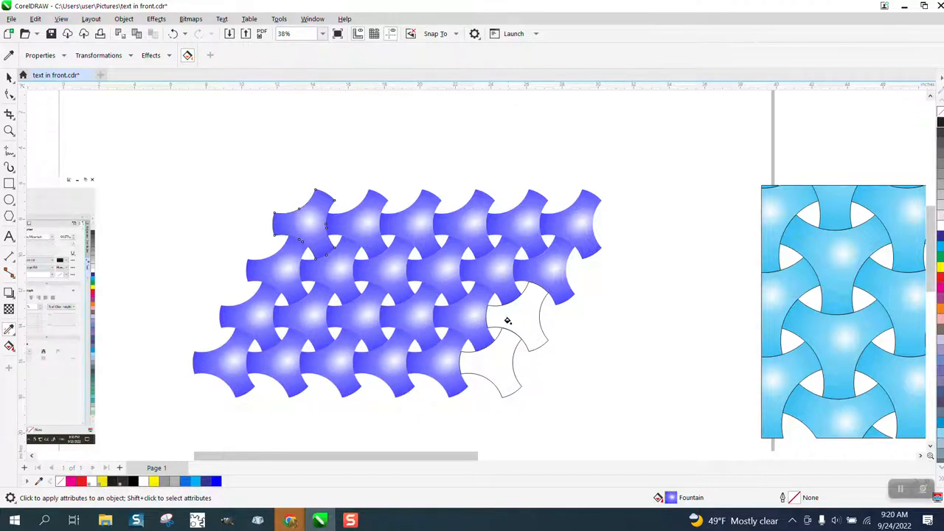
click(508, 321)
click(491, 356)
Step: Group all the gradient-filled shapes of the pattern and centre the group on the page
click(9, 77)
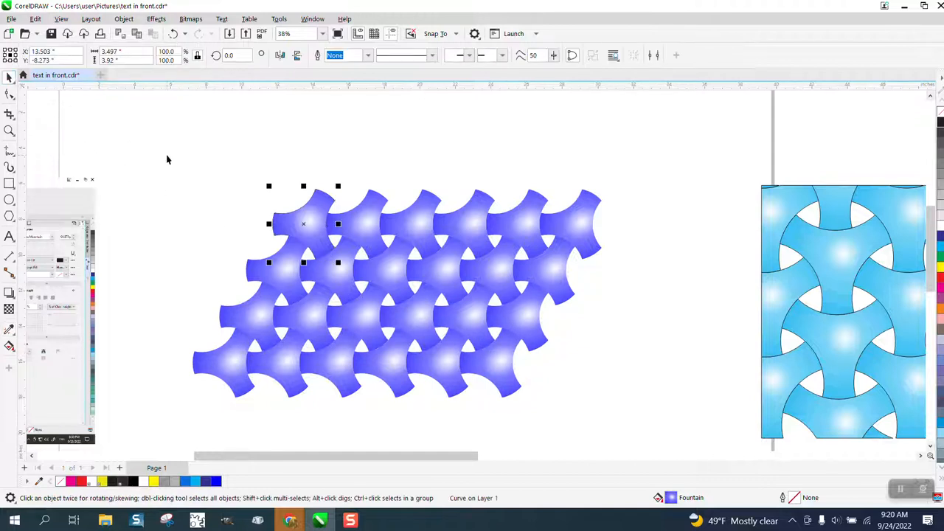
drag(156, 153, 662, 423)
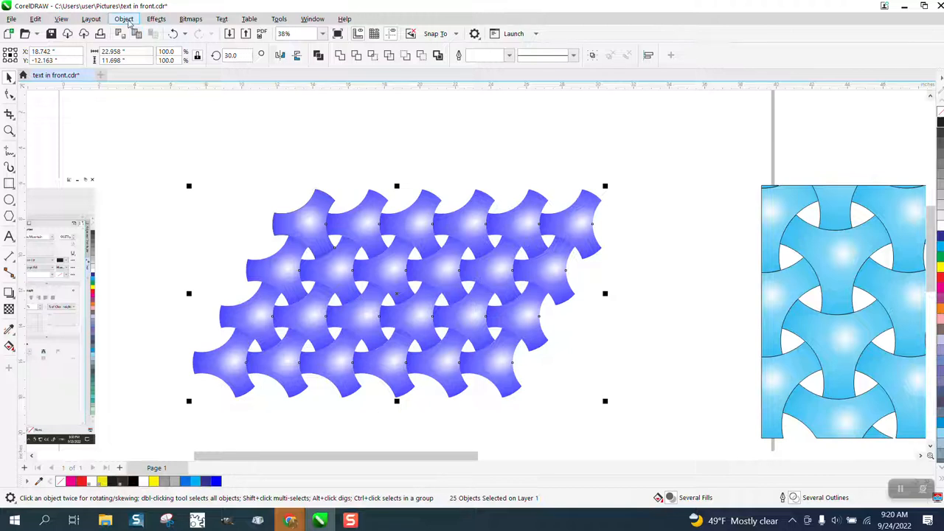
click(126, 21)
mouse_move(142, 213)
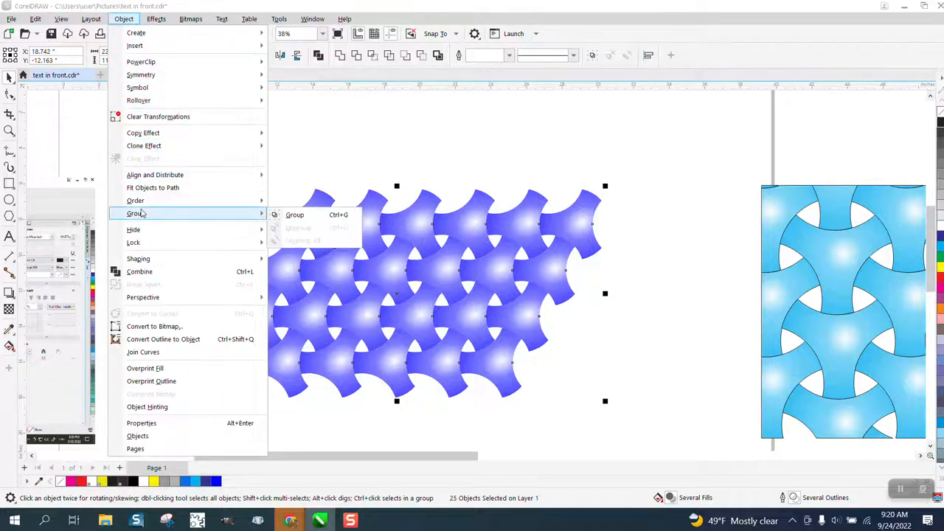
click(295, 215)
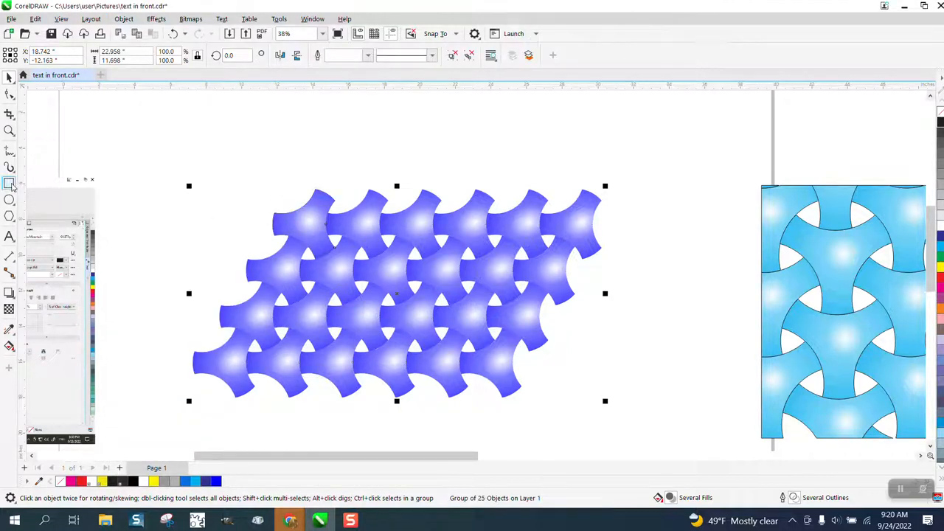
key(p)
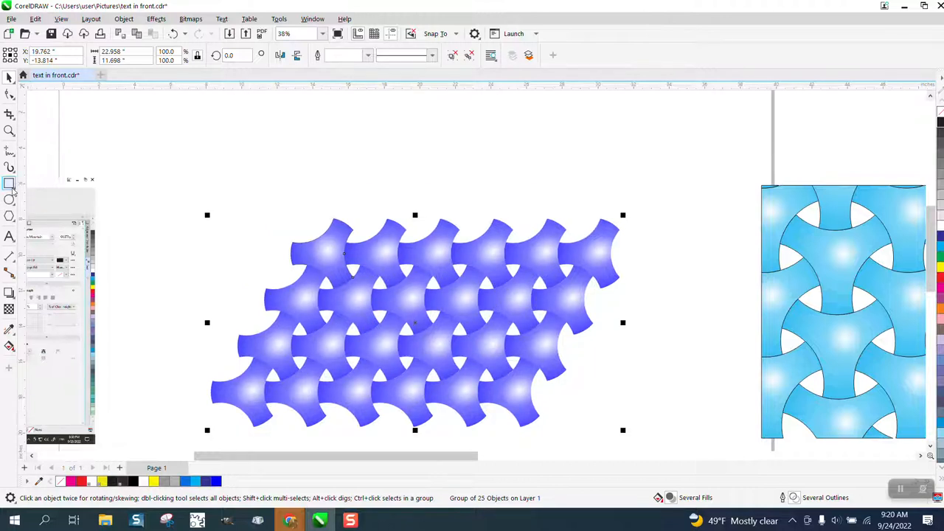
Step: Draw a rectangle centred over the pattern and stretch it upward to about 12.6 by 5.1 inches, deleting any stray rectangle
click(8, 184)
drag(174, 184, 403, 247)
key(p)
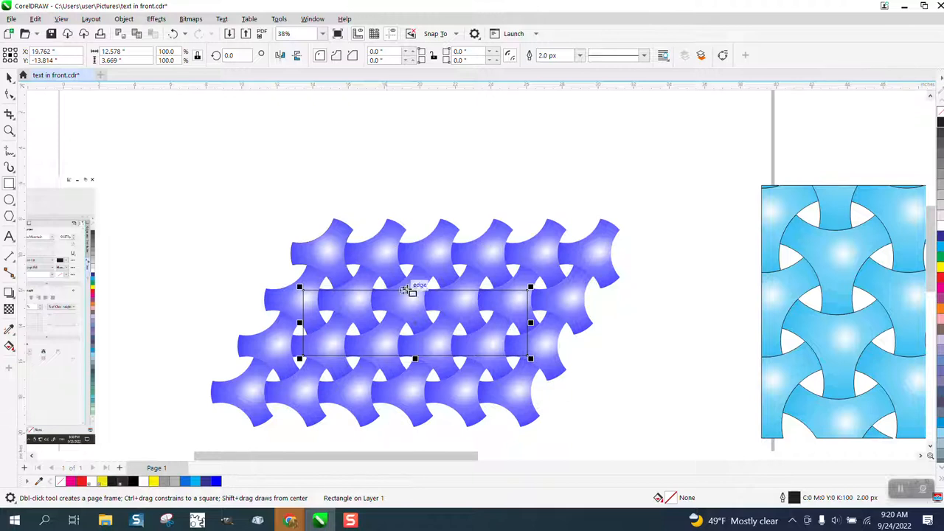
drag(415, 286, 417, 266)
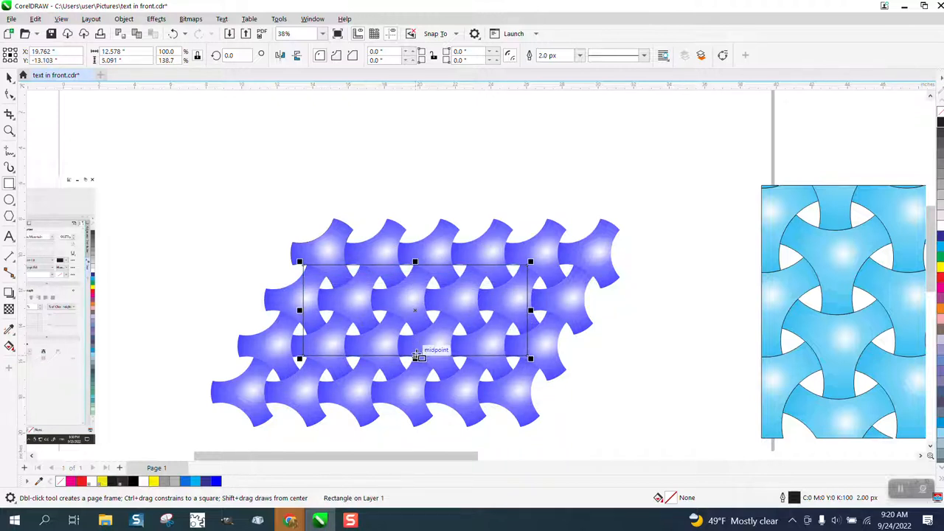
drag(417, 356, 417, 379)
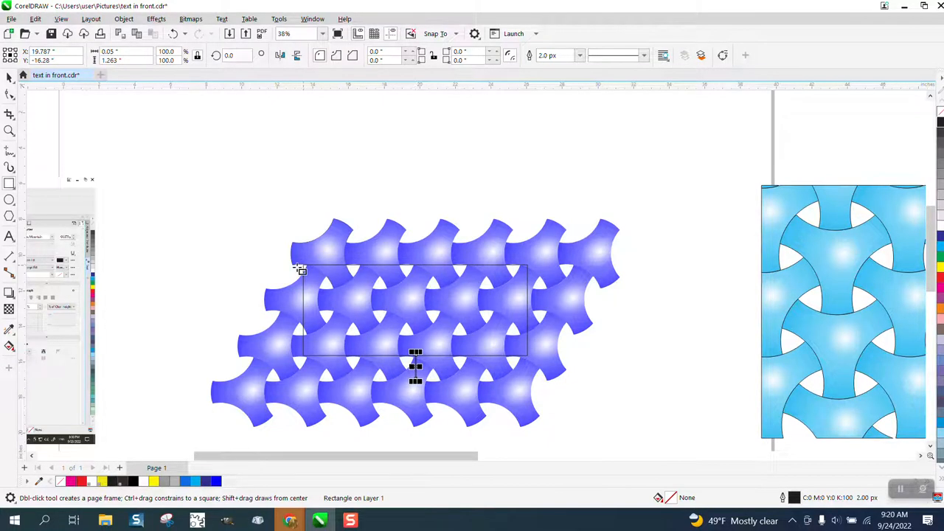
key(Delete)
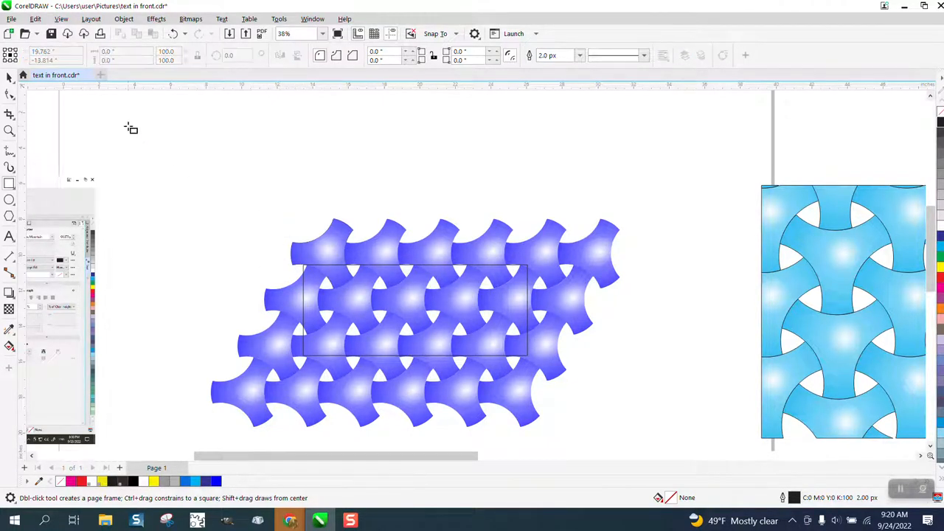
Step: Shift the rectangle slightly to the right so it lies fully over the filled pattern
click(11, 78)
click(464, 267)
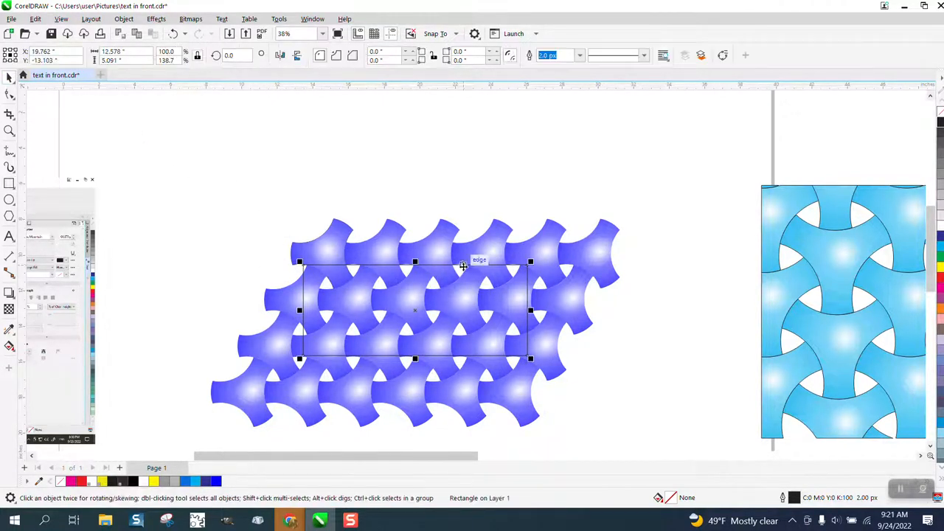
mouse_move(417, 310)
mouse_down()
mouse_move(442, 308)
mouse_move(432, 310)
mouse_up()
Step: Intersect the rectangle with the pattern group and move the cropped piece clear to the upper right
scroll(243, 196, down, 2)
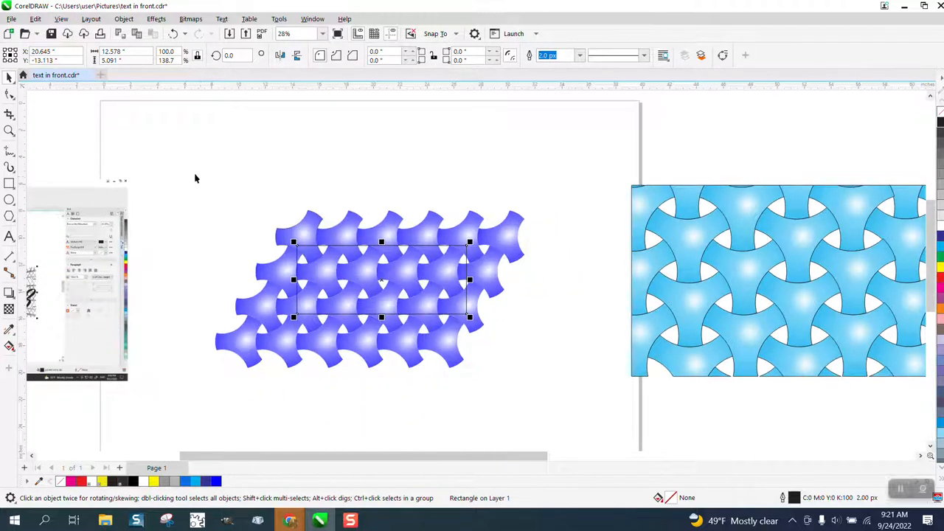
drag(173, 183, 576, 407)
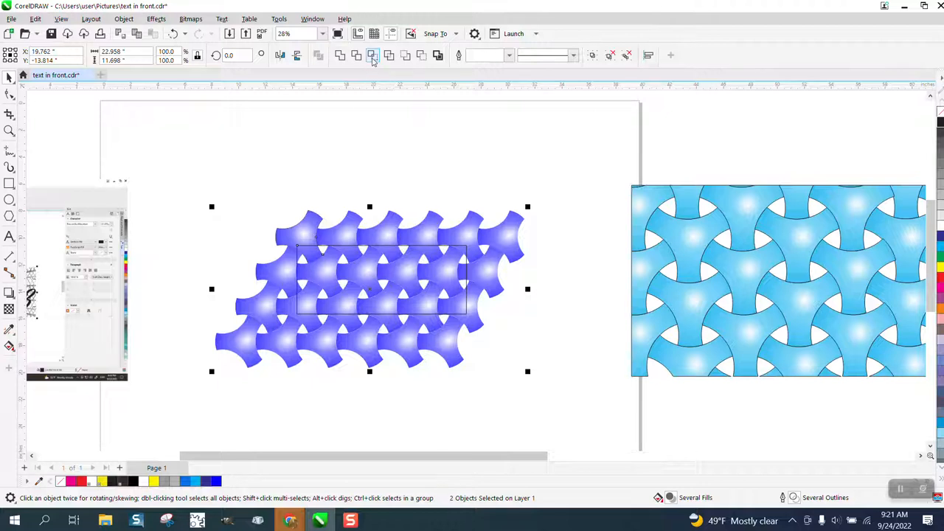
click(373, 54)
drag(384, 279, 383, 157)
drag(412, 270, 555, 166)
Step: Delete the original rectangle and pattern group, and centre the cropped pattern on the page
click(403, 191)
click(401, 243)
key(Delete)
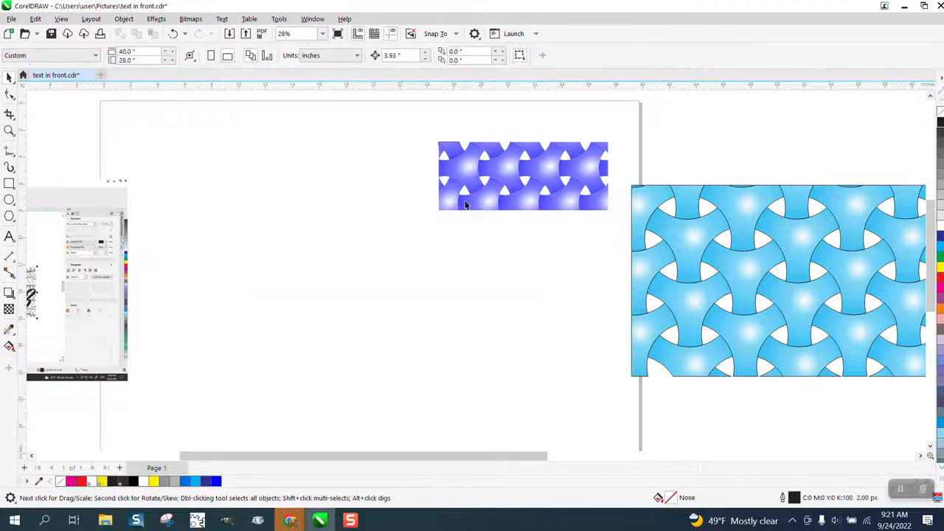
drag(487, 194, 489, 188)
key(p)
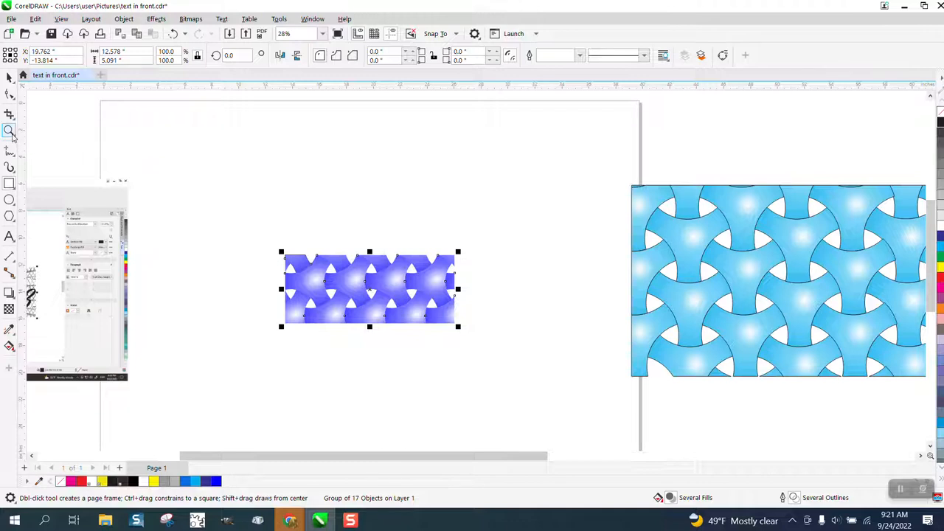
Step: Draw a rectangle about 11.8 by 4.4 inches just inside the edges of the cropped pattern
click(9, 131)
drag(265, 228, 561, 381)
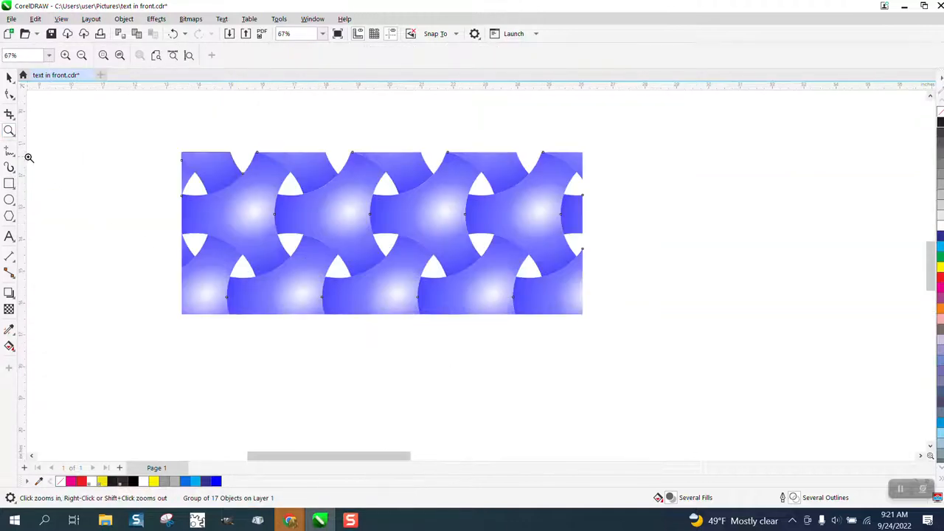
click(9, 184)
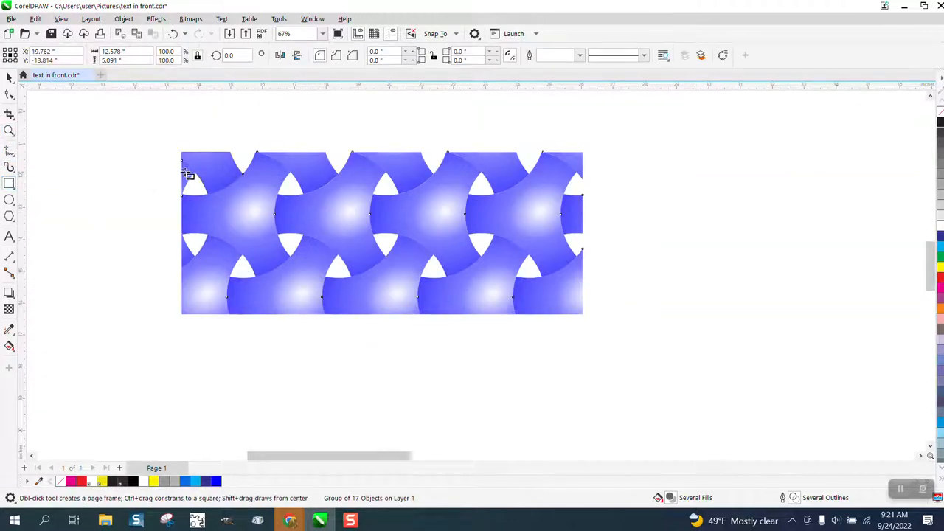
drag(190, 161, 565, 302)
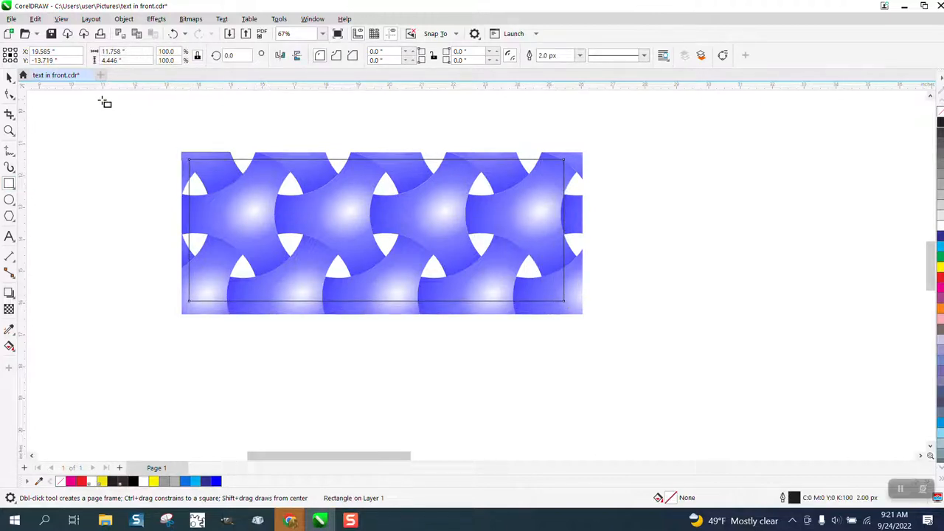
click(10, 78)
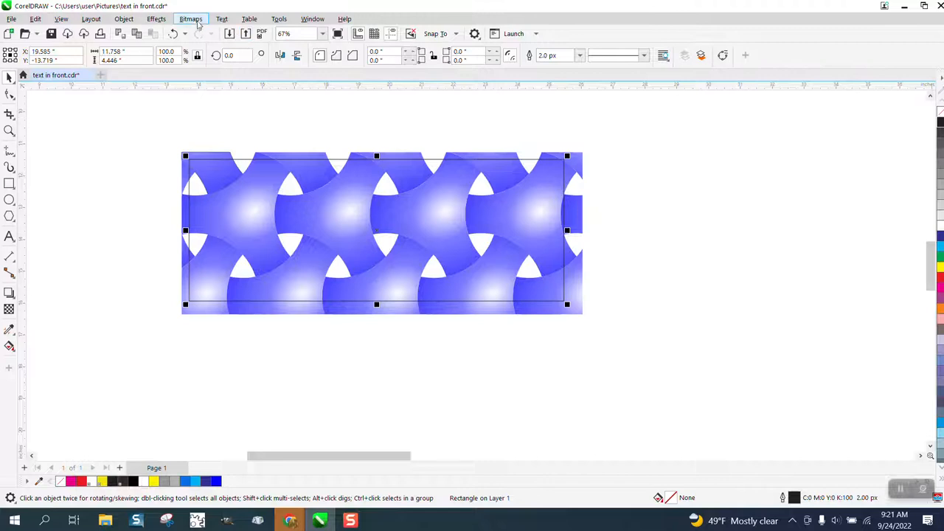
Step: Apply a Fish Eye lens to the inner rectangle and freeze the lens
click(157, 20)
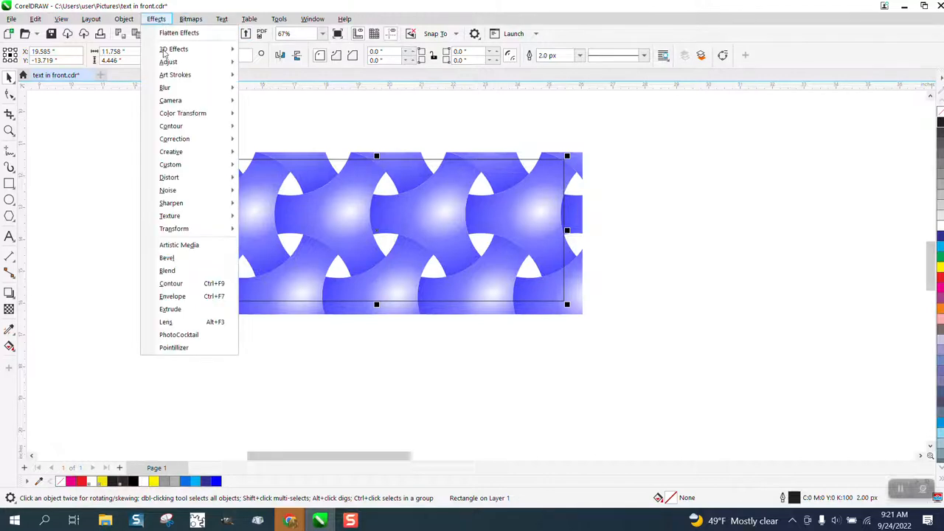
click(167, 322)
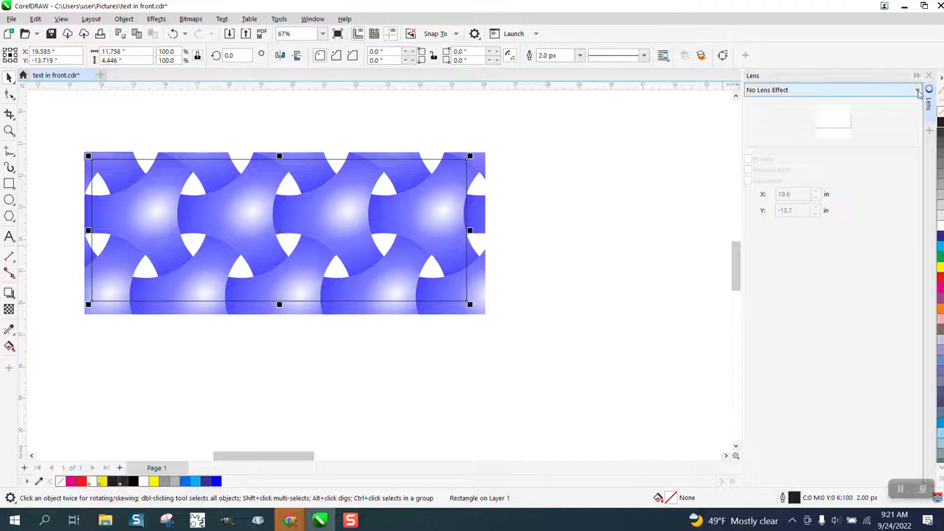
click(918, 91)
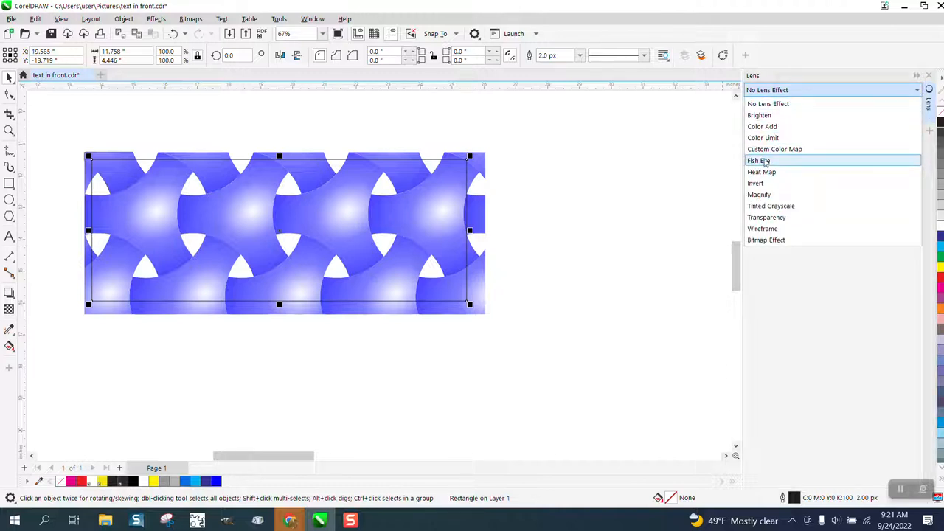
click(765, 160)
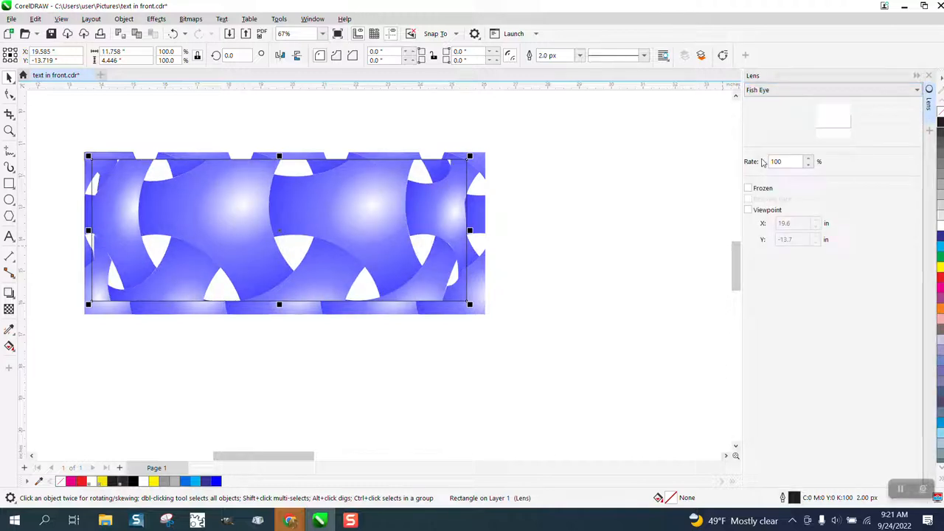
click(749, 188)
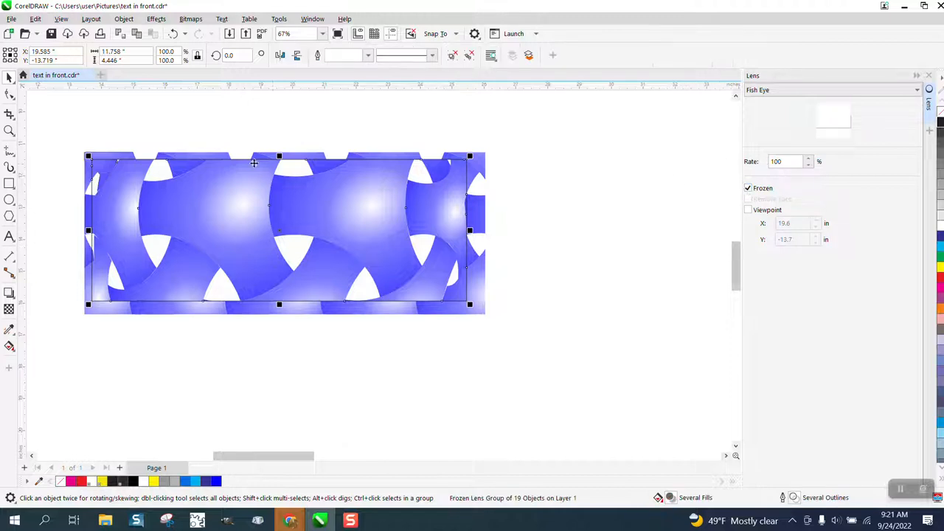
Step: Move the frozen fish-eye piece below the cropped pattern, and shift the pattern group upward to separate the two
drag(280, 224, 332, 389)
click(338, 217)
scroll(356, 233, down, 1)
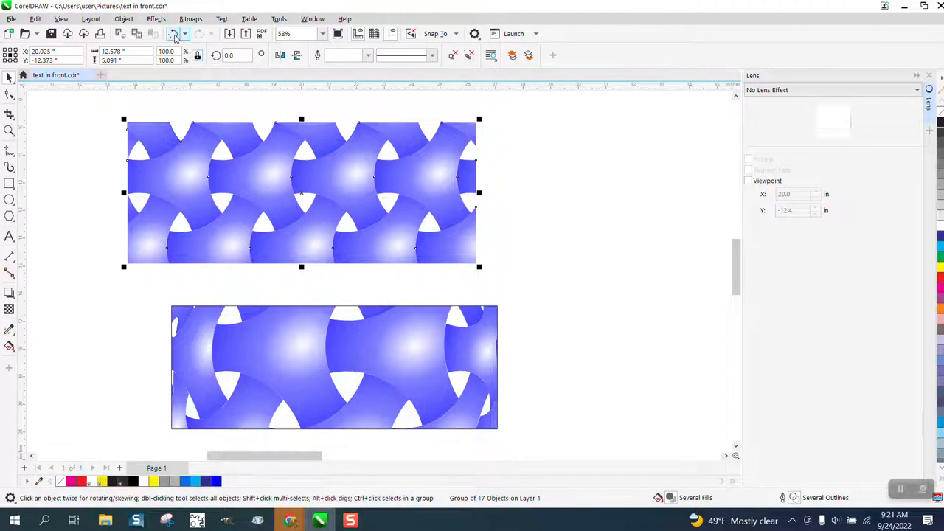
Step: Move the "Put Text in a frame" text onto the fish-eye piece, scaling it down to about 11.6 inches wide
scroll(375, 329, down, 2)
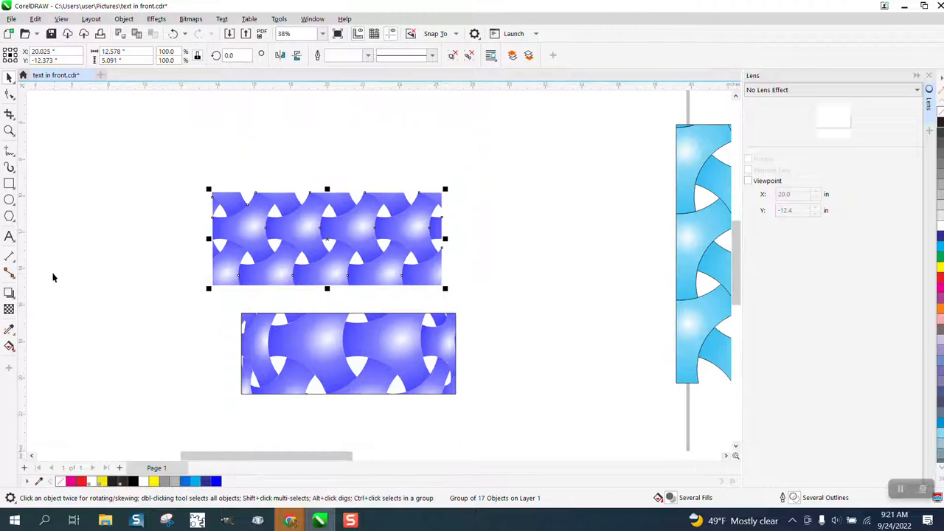
scroll(325, 339, down, 3)
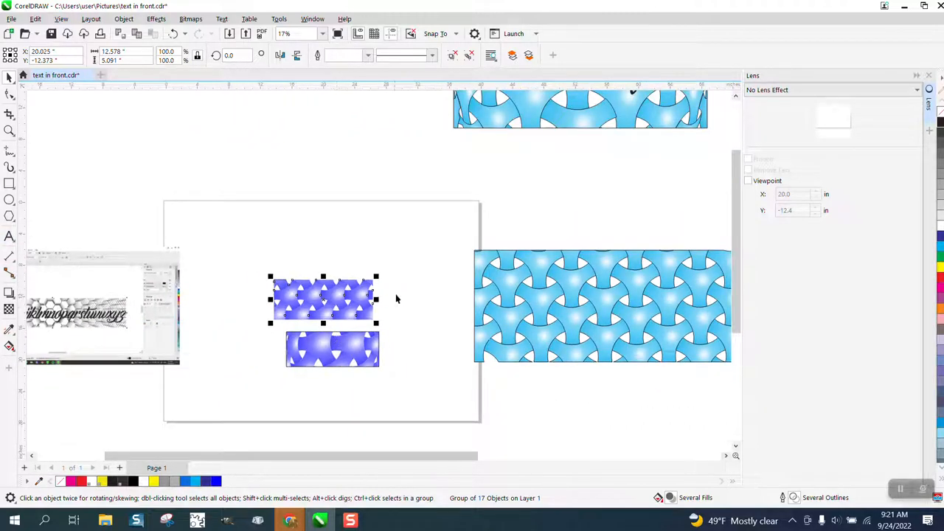
scroll(397, 298, down, 1)
drag(522, 161, 352, 270)
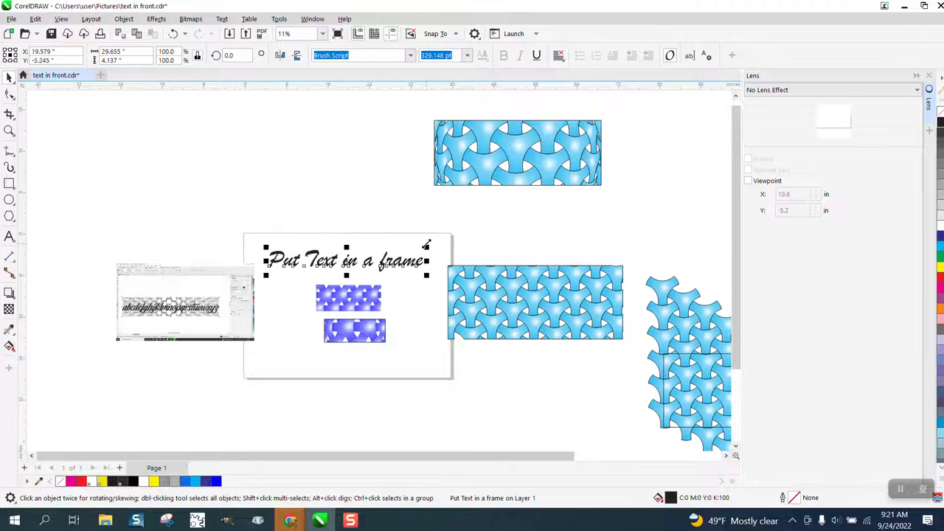
drag(427, 244, 358, 334)
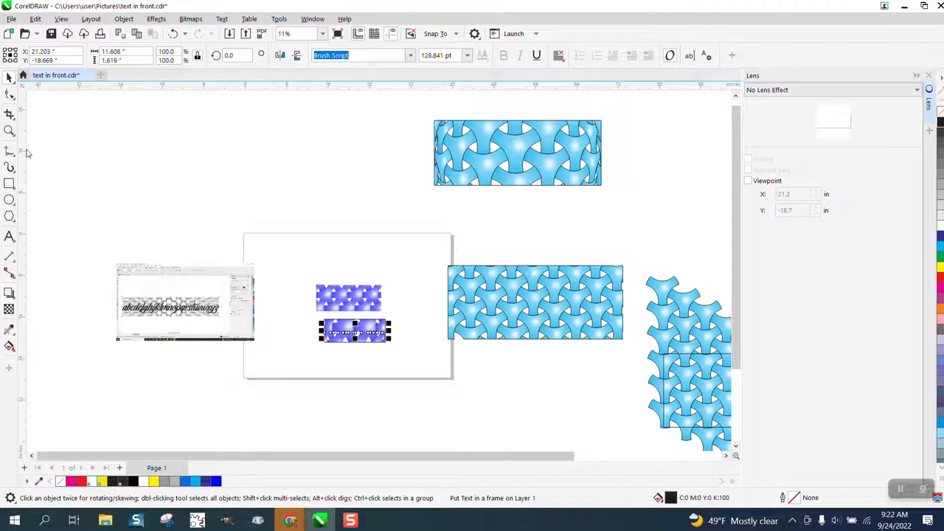
Step: Bring the "Put Text in a frame" text to the front of the fish-eye piece and deselect it
click(9, 131)
drag(310, 284, 438, 375)
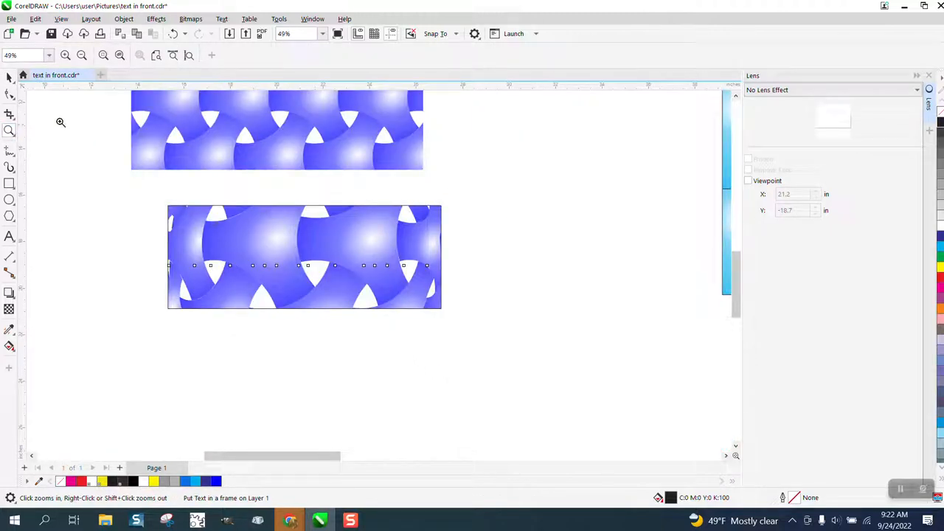
click(9, 78)
click(124, 18)
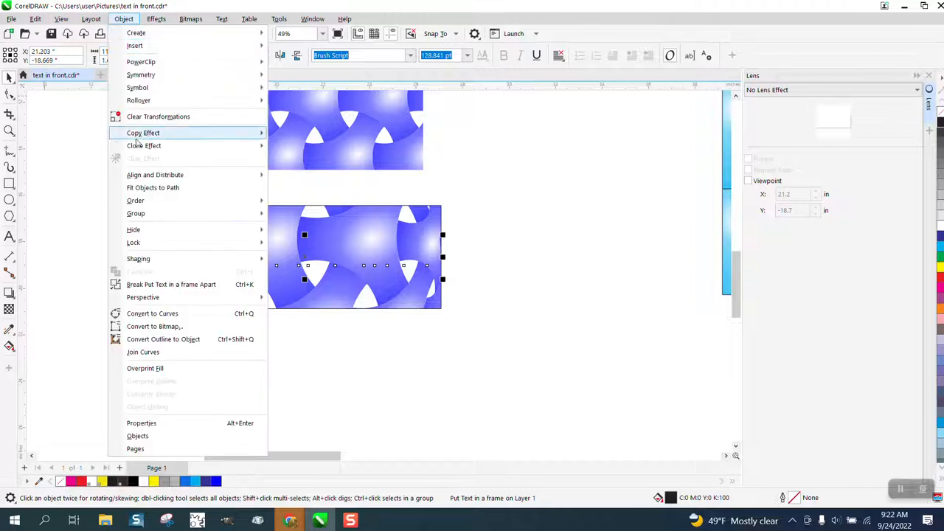
mouse_move(152, 201)
click(311, 202)
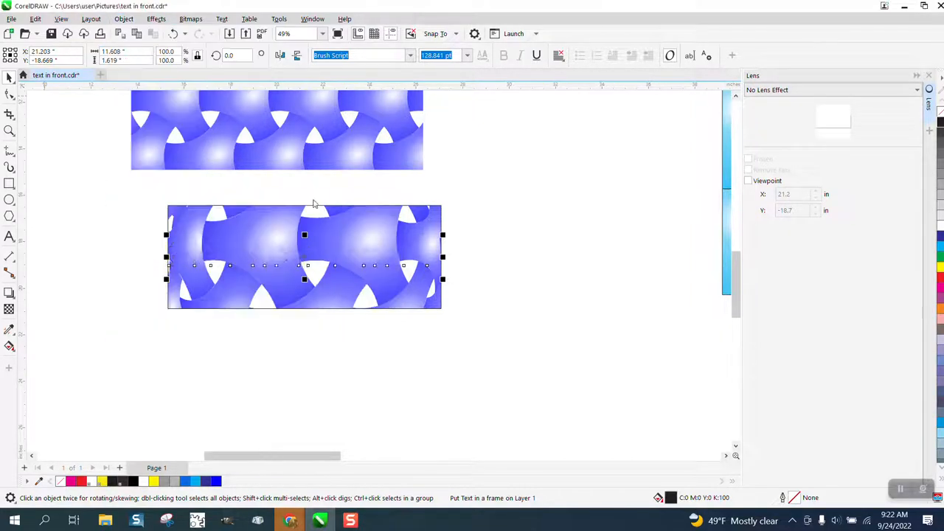
click(487, 228)
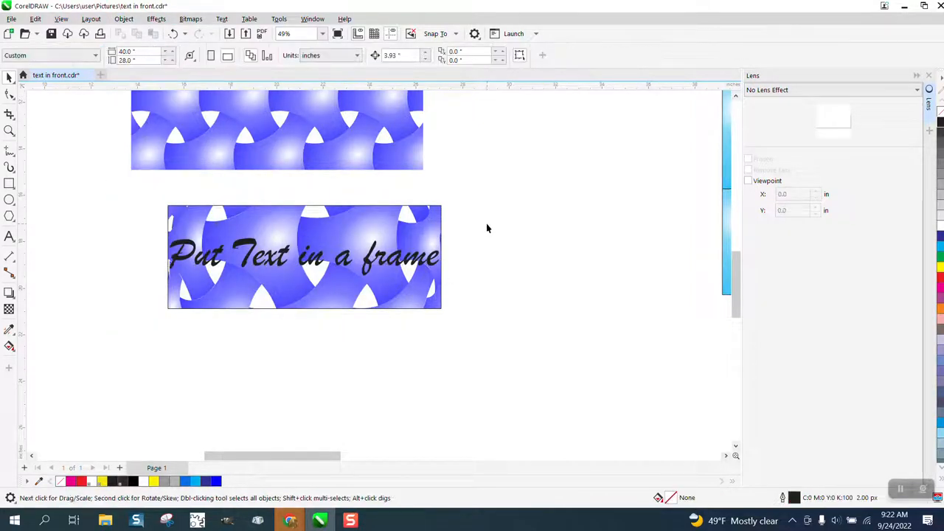